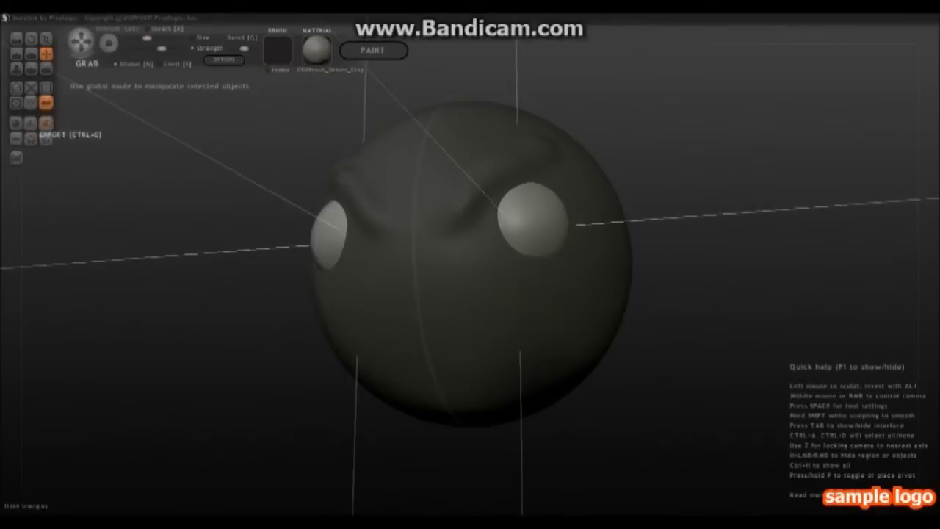
- Stretch the upper outer corners of both eyes into points with the Grab brush
left_click(45, 104)
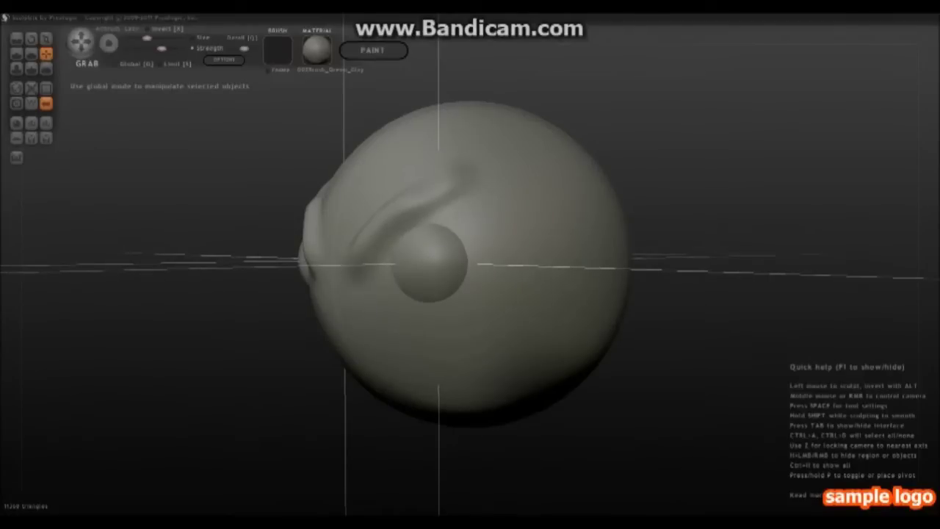
middle_click_drag(449, 245, 516, 228)
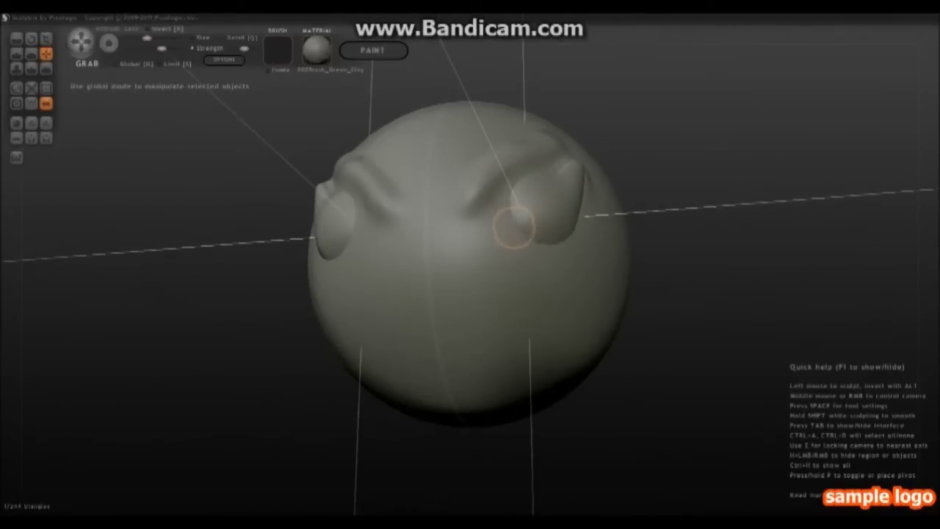
mouse_move(481, 202)
left_mouse_down()
mouse_move(520, 160)
mouse_move(387, 183)
left_mouse_up()
- Carve a downturned mouth with a protruding lower lip below the eyes using the Draw brush
key("d")
middle_click_drag(387, 184, 534, 301)
mouse_move(498, 213)
left_mouse_down()
mouse_move(514, 235)
mouse_move(510, 302)
mouse_move(458, 325)
left_mouse_up()
mouse_move(458, 326)
middle_mouse_down()
mouse_move(566, 264)
mouse_move(430, 184)
mouse_move(406, 332)
middle_mouse_up()
mouse_move(407, 331)
left_mouse_down()
mouse_move(451, 305)
mouse_move(485, 324)
left_mouse_up()
key("ctrl+z")
mouse_move(485, 323)
middle_mouse_down()
mouse_move(459, 272)
mouse_move(448, 324)
middle_mouse_up()
left_click_drag(390, 316, 514, 316)
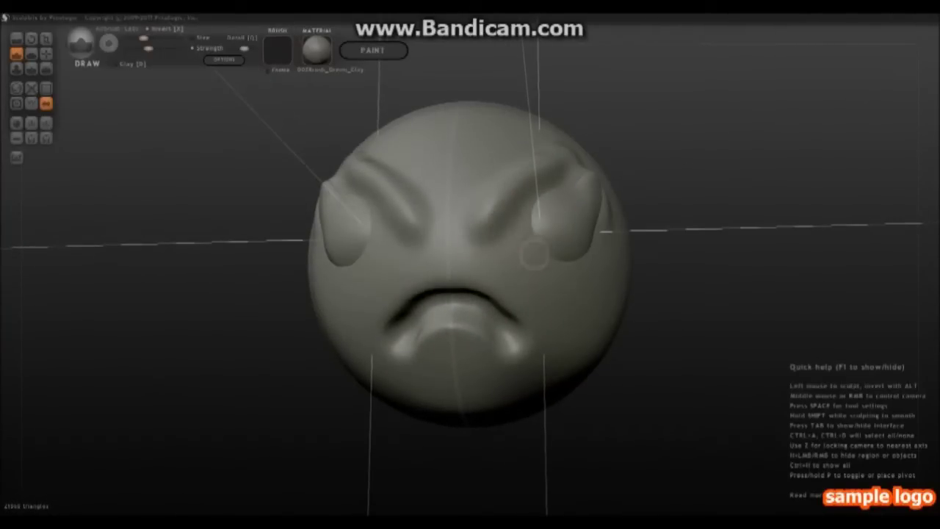
- Build up the lips and mouth corners and sculpt vertical ridges along the middle of the forehead
left_click_drag(544, 357, 548, 367)
mouse_move(548, 367)
middle_mouse_down()
mouse_move(522, 345)
mouse_move(540, 323)
mouse_move(514, 353)
mouse_move(536, 331)
mouse_move(489, 209)
mouse_move(478, 287)
mouse_move(456, 294)
mouse_move(415, 279)
mouse_move(402, 228)
middle_mouse_up()
mouse_move(451, 189)
middle_mouse_down()
mouse_move(403, 327)
mouse_move(427, 305)
middle_mouse_up()
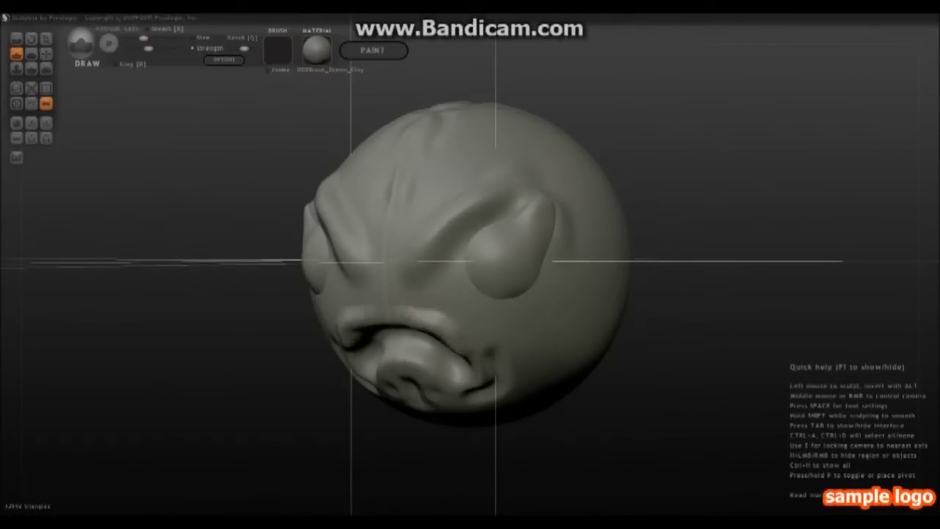
- Add a row of small round bumps along the lower edge of each eye with the Draw brush
mouse_move(451, 319)
middle_mouse_down()
mouse_move(426, 332)
mouse_move(493, 301)
mouse_move(453, 311)
mouse_move(469, 304)
mouse_move(424, 297)
mouse_move(464, 285)
middle_mouse_up()
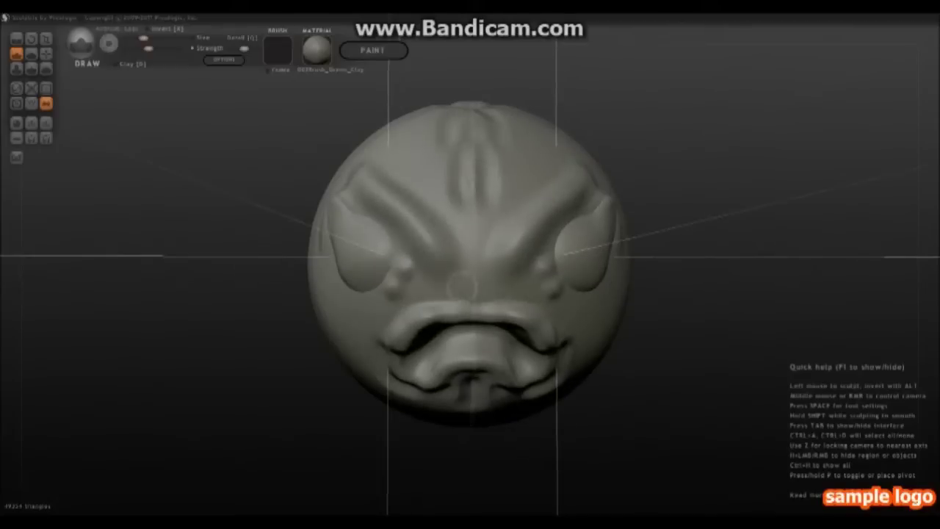
middle_click_drag(406, 277, 402, 280)
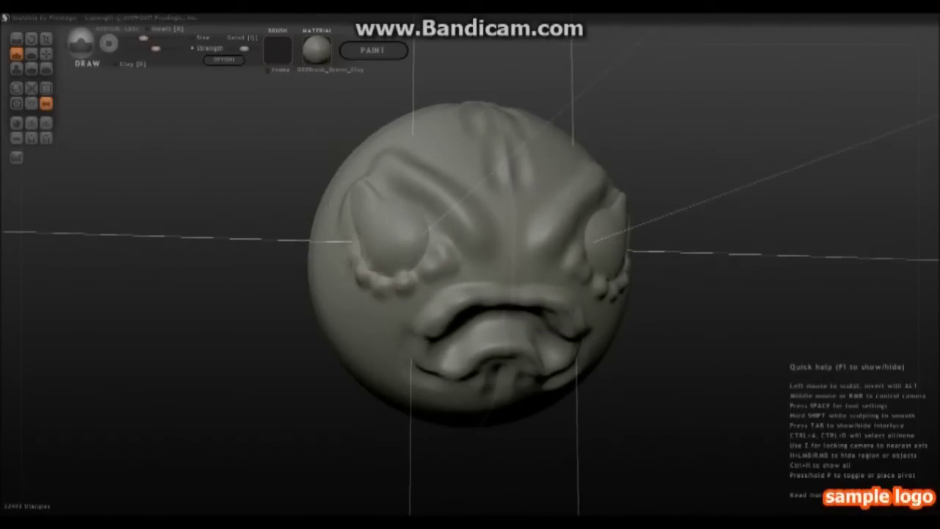
mouse_move(402, 280)
middle_mouse_down()
mouse_move(402, 309)
mouse_move(390, 317)
mouse_move(448, 346)
mouse_move(455, 316)
mouse_move(485, 314)
mouse_move(435, 318)
middle_mouse_up()
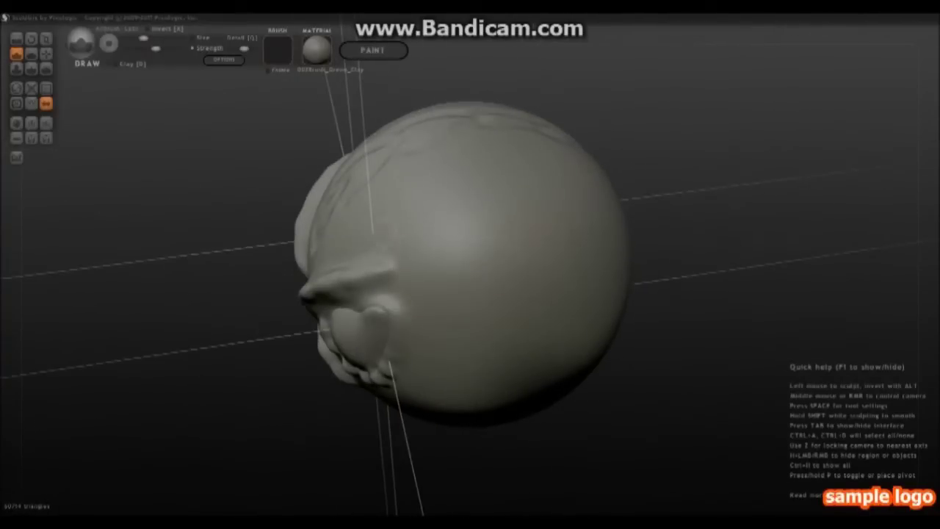
- Smooth the upper side of the head and pull out a symmetrical pair of curved horns with Grab
left_click_drag(441, 193, 450, 230, "shift")
left_click(46, 53)
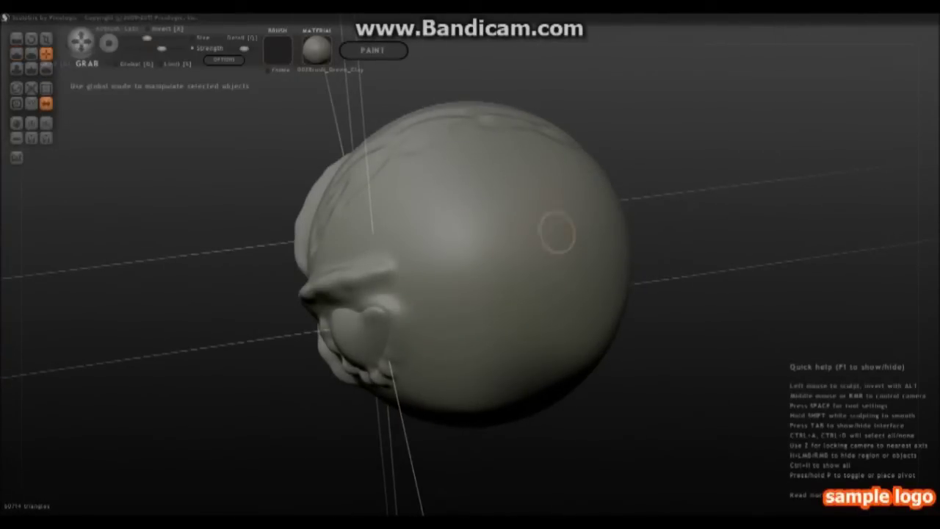
middle_click_drag(395, 217, 516, 216)
key("z")
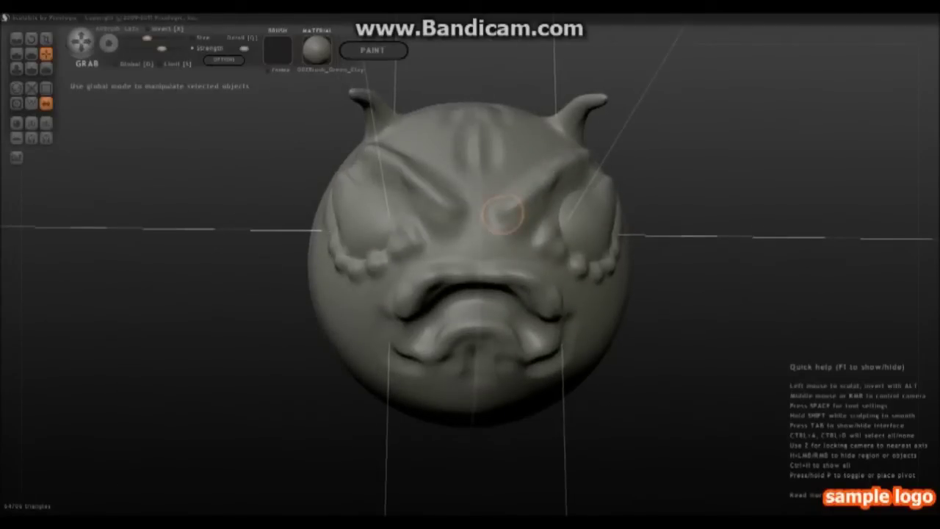
mouse_move(514, 161)
middle_mouse_down()
mouse_move(536, 172)
mouse_move(421, 194)
mouse_move(440, 176)
mouse_move(412, 198)
mouse_move(434, 184)
mouse_move(439, 206)
mouse_move(474, 173)
mouse_move(435, 192)
mouse_move(558, 285)
middle_mouse_up()
key("z")
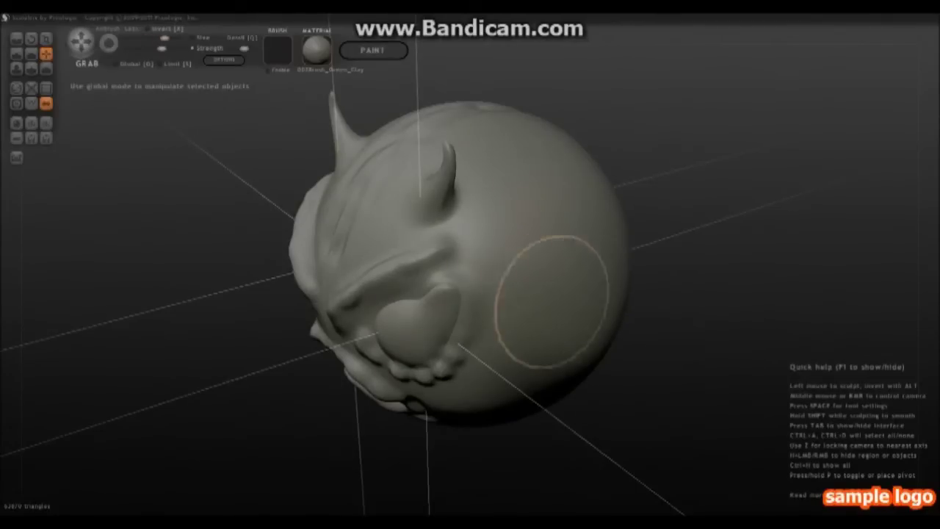
- Try to pull a large curved horn out of the side of the head with Grab
left_click_drag(609, 231, 639, 139)
key("ctrl+z")
mouse_move(588, 276)
left_mouse_down()
mouse_move(620, 281)
mouse_move(677, 243)
mouse_move(683, 171)
mouse_move(676, 132)
mouse_move(670, 110)
left_mouse_up()
key("ctrl+z")
middle_click_drag(670, 110, 581, 193)
mouse_move(580, 192)
left_mouse_down()
mouse_move(653, 192)
mouse_move(647, 121)
left_mouse_up()
key("ctrl+z")
middle_click_drag(647, 122, 598, 262)
mouse_move(598, 263)
left_mouse_down()
mouse_move(660, 266)
mouse_move(691, 197)
mouse_move(670, 154)
left_mouse_up()
key("ctrl+z")
mouse_move(588, 256)
left_mouse_down()
mouse_move(661, 266)
mouse_move(666, 176)
left_mouse_up()
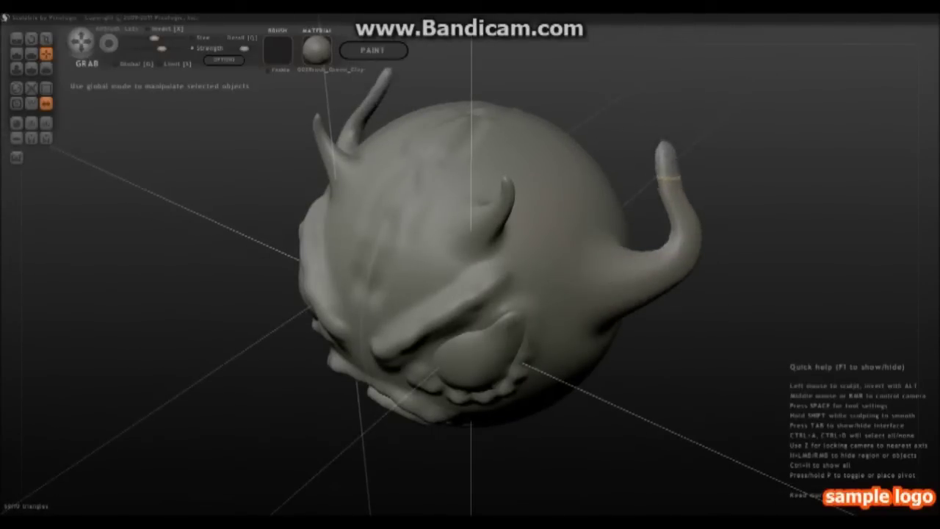
key("ctrl+z")
- Pull bulges out of the cheeks and blunt knobs out of the back of the head with Grab
mouse_move(604, 242)
middle_mouse_down()
mouse_move(434, 255)
mouse_move(445, 195)
mouse_move(414, 242)
middle_mouse_up()
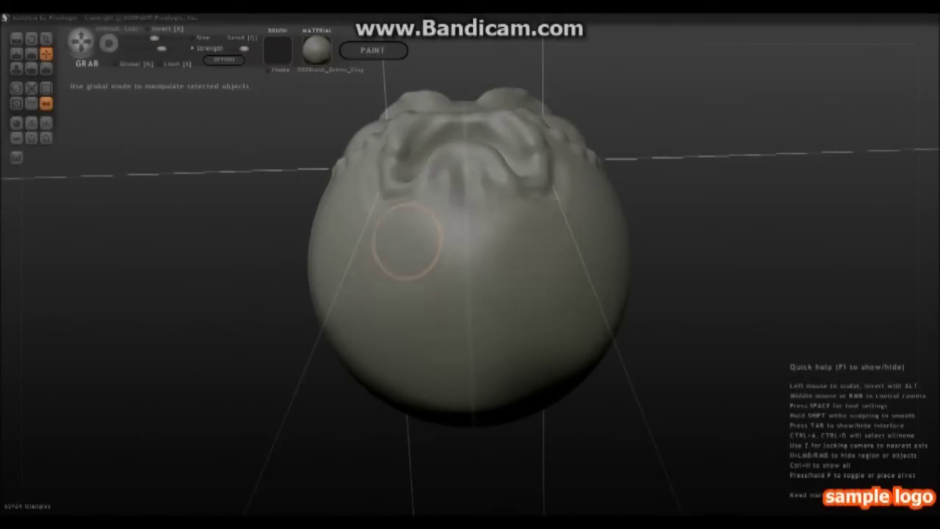
mouse_move(399, 241)
middle_mouse_down()
mouse_move(394, 399)
mouse_move(400, 218)
mouse_move(524, 270)
middle_mouse_up()
mouse_move(554, 160)
middle_mouse_down()
mouse_move(577, 247)
mouse_move(562, 249)
middle_mouse_up()
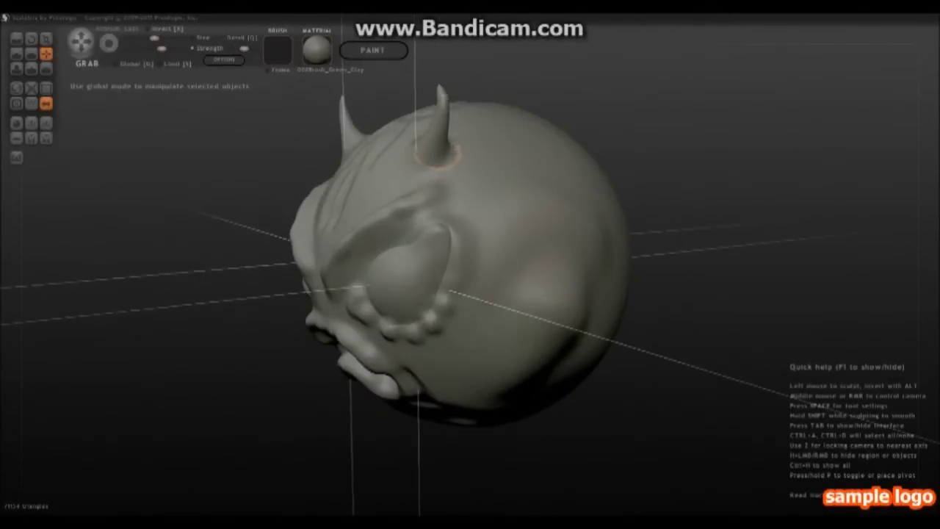
middle_click_drag(440, 154, 399, 185)
mouse_move(345, 195)
middle_mouse_down()
mouse_move(356, 227)
mouse_move(422, 181)
middle_mouse_up()
mouse_move(454, 265)
middle_mouse_down()
mouse_move(536, 206)
mouse_move(556, 179)
middle_mouse_up()
middle_click_drag(461, 193, 509, 169)
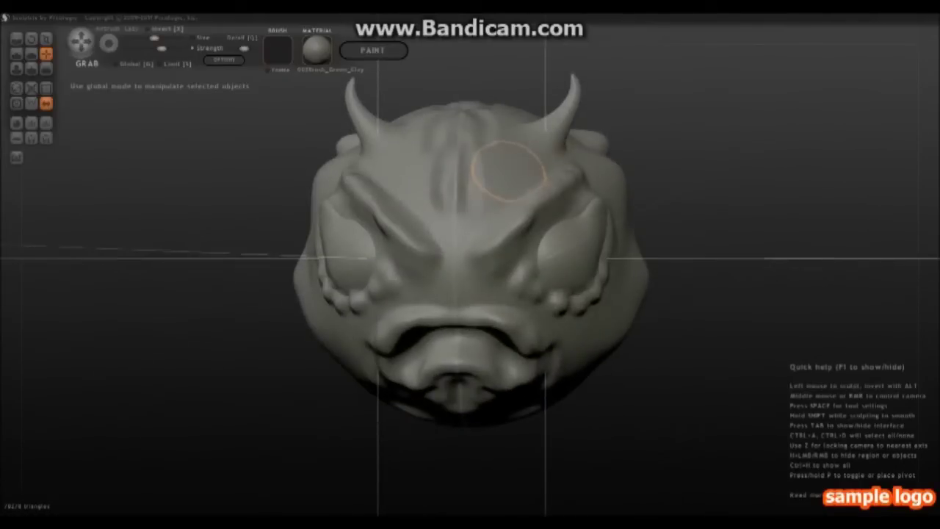
middle_click_drag(408, 169, 416, 233)
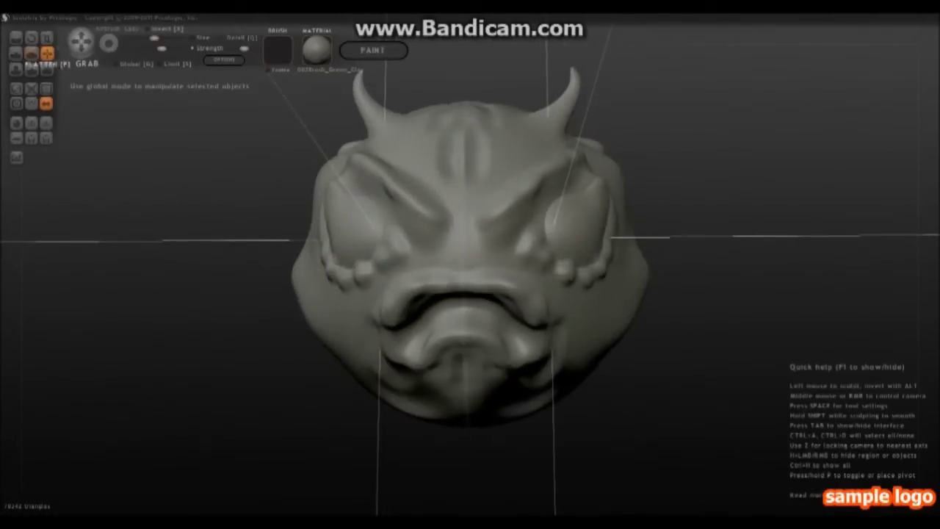
- Build up a broad nose above the upper lip and shape its nostrils with the Draw and Grab brushes
key("d")
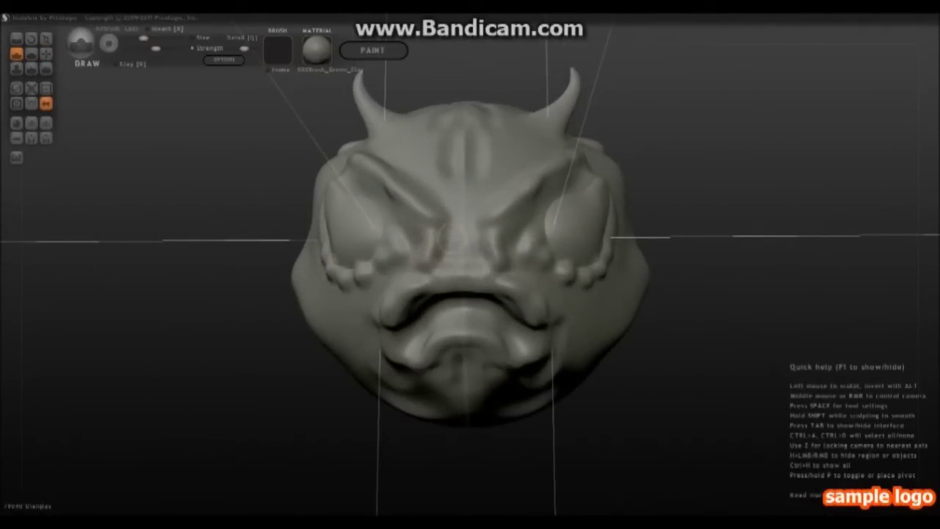
key("g")
mouse_move(441, 220)
middle_mouse_down()
mouse_move(353, 235)
mouse_move(411, 242)
middle_mouse_up()
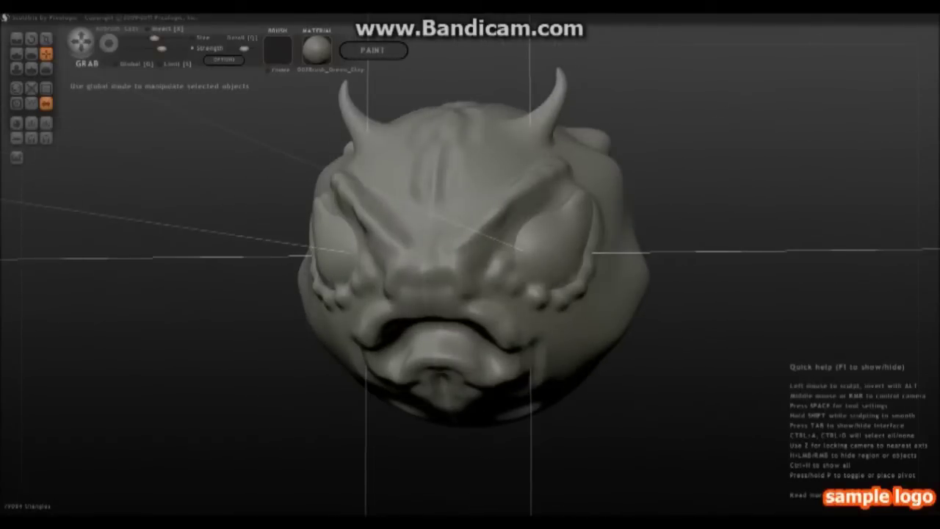
key("d")
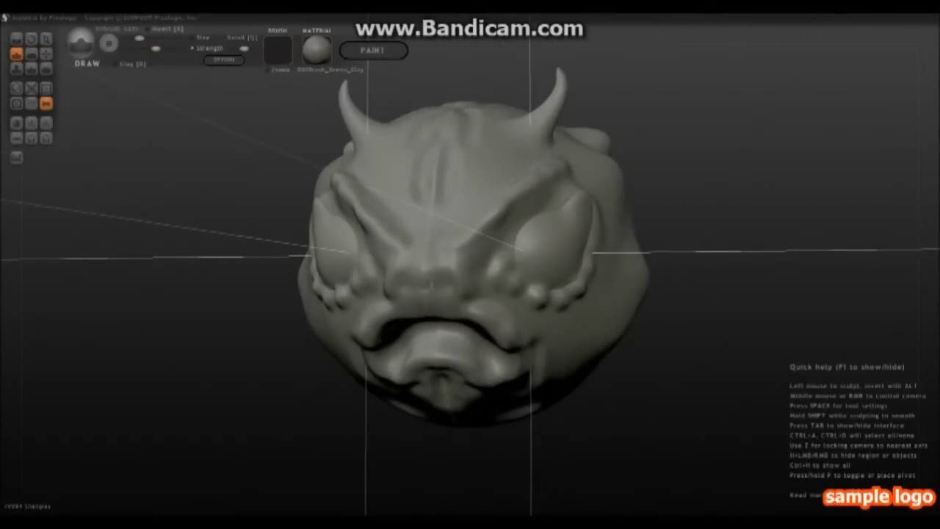
mouse_move(470, 220)
middle_mouse_down()
mouse_move(470, 264)
mouse_move(485, 235)
middle_mouse_up()
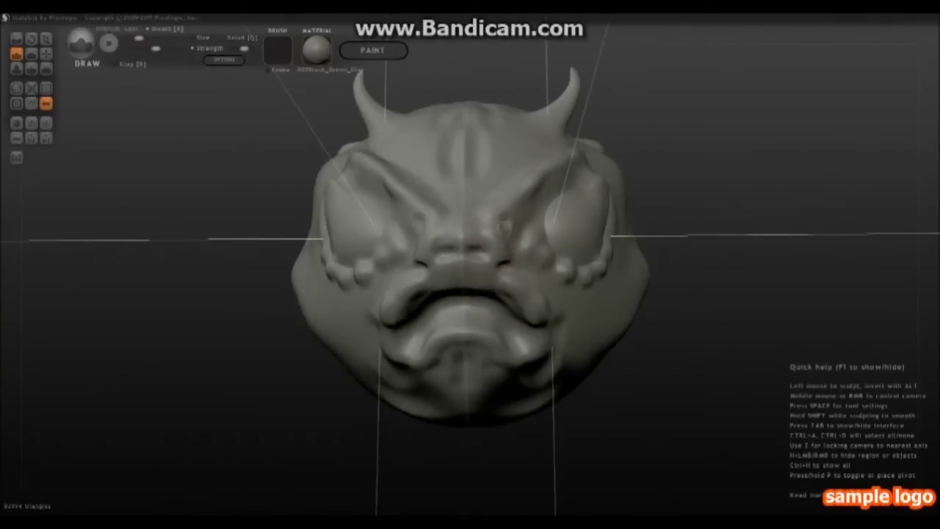
- Sculpt detailed folds around the nose, brows and chin, and ridges inside the mouth with Draw
mouse_move(470, 243)
middle_mouse_down()
mouse_move(444, 233)
mouse_move(410, 254)
middle_mouse_up()
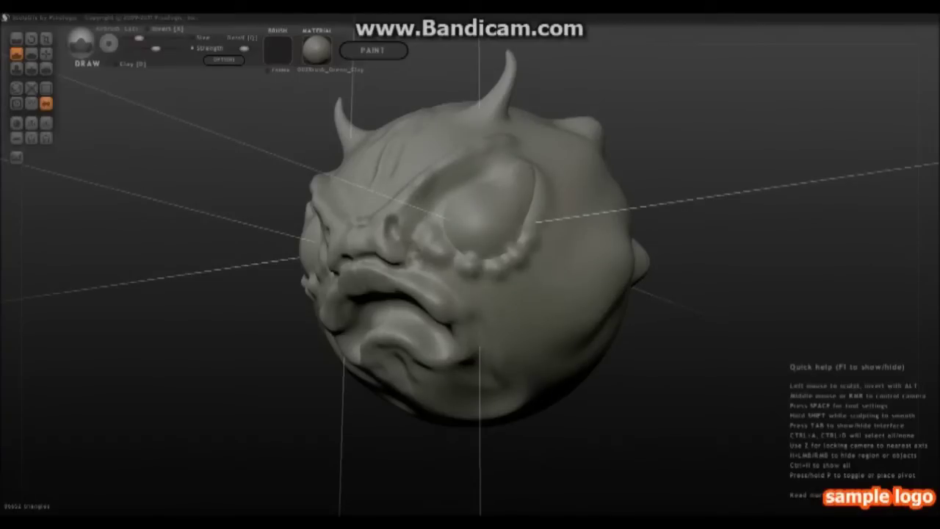
mouse_move(405, 231)
middle_mouse_down()
mouse_move(448, 234)
mouse_move(460, 252)
mouse_move(430, 272)
mouse_move(393, 275)
mouse_move(440, 268)
mouse_move(441, 250)
mouse_move(434, 261)
mouse_move(499, 314)
middle_mouse_up()
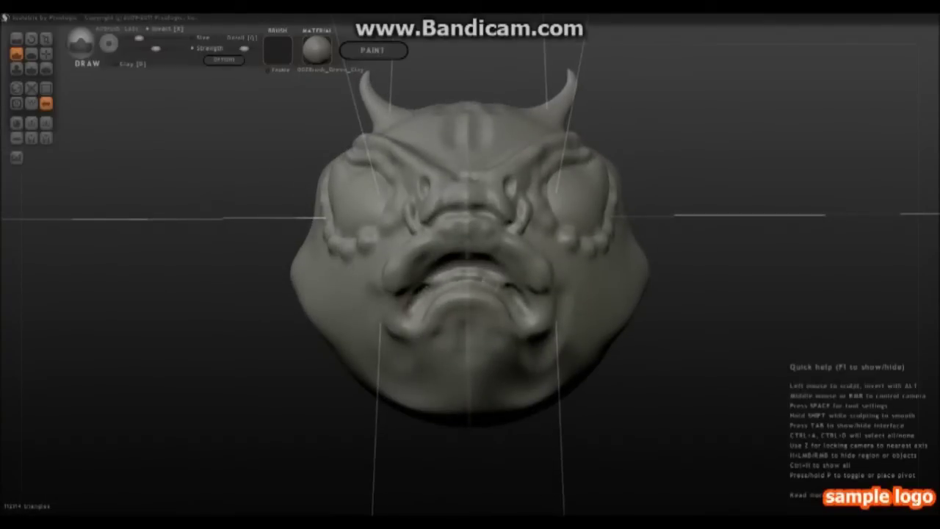
middle_click_drag(467, 263, 467, 209)
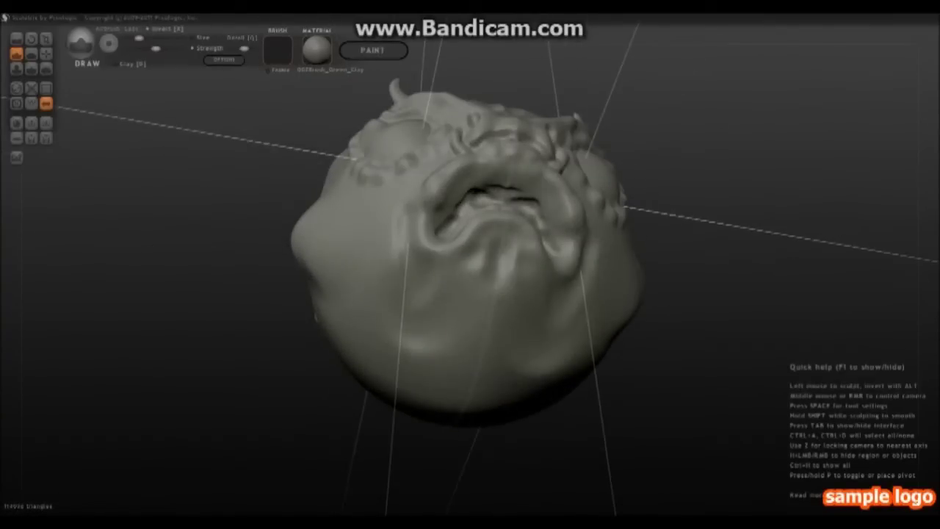
- Smooth the inside of the mouth and the lower side of the head with the Smooth brush
key("shift")
left_click_drag(506, 188, 514, 195, "shift")
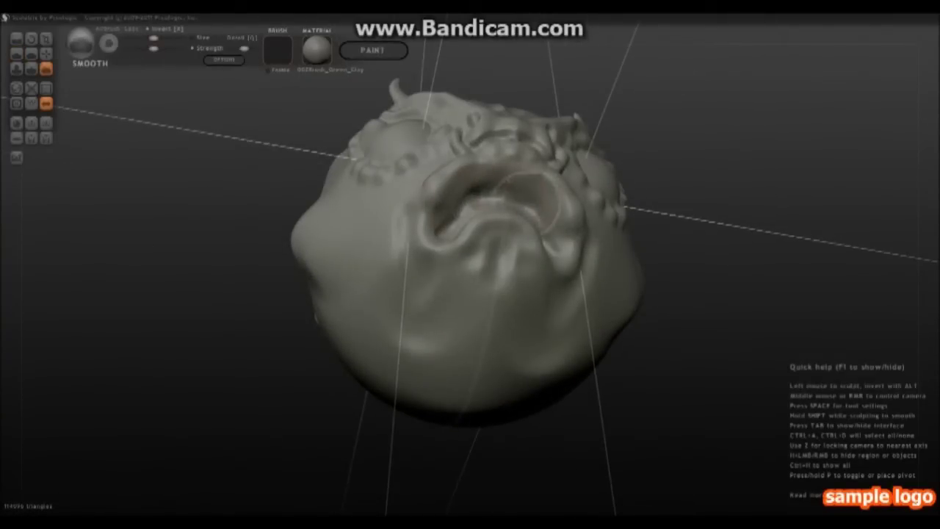
mouse_move(485, 189)
middle_mouse_down()
mouse_move(525, 293)
mouse_move(518, 176)
middle_mouse_up()
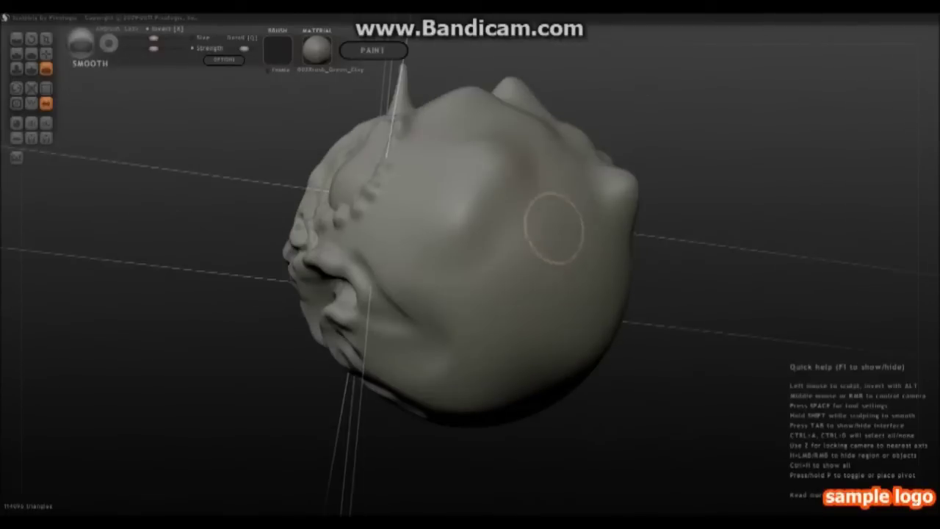
left_click_drag(531, 244, 518, 258)
middle_click_drag(545, 275, 471, 222)
mouse_move(549, 239)
middle_mouse_down()
mouse_move(440, 233)
mouse_move(407, 261)
mouse_move(404, 279)
middle_mouse_up()
key("z")
mouse_move(470, 264)
middle_mouse_down()
mouse_move(456, 235)
mouse_move(470, 206)
middle_mouse_up()
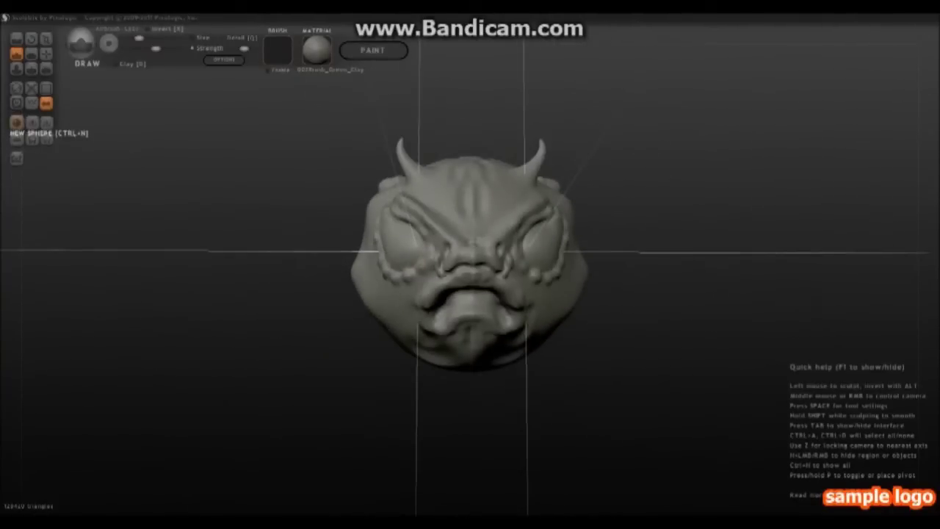
- Add a new sphere below the head as the body and select all objects
left_click(16, 122)
left_click(470, 262)
middle_click_drag(470, 263, 455, 249)
middle_click_drag(470, 293, 471, 330)
left_click(16, 122)
left_click(470, 262)
mouse_move(470, 294)
middle_mouse_down()
mouse_move(499, 316)
mouse_move(448, 312)
middle_mouse_up()
key("g")
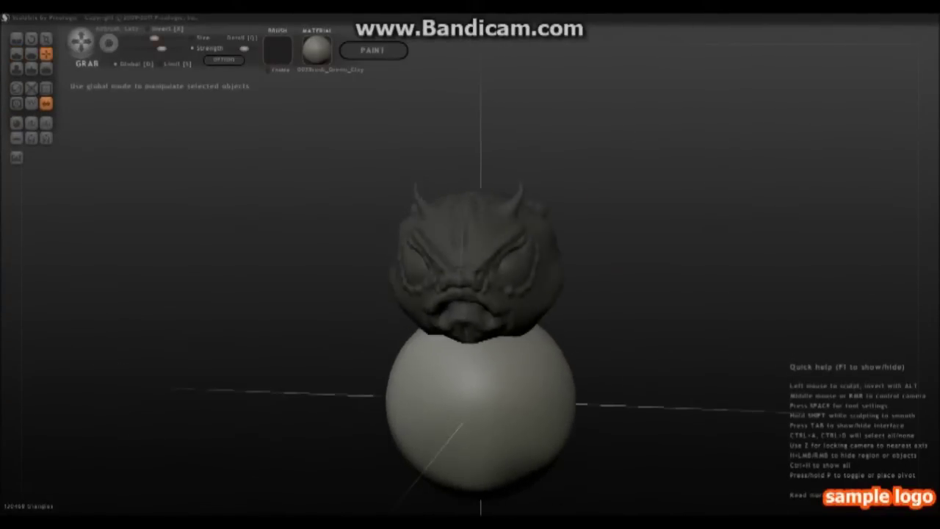
key("ctrl+a")
mouse_move(448, 313)
middle_mouse_down()
mouse_move(450, 349)
mouse_move(452, 308)
middle_mouse_up()
- Flatten the front, sides, back and underside of the body sphere into a tapered torso with Flatten
key("f")
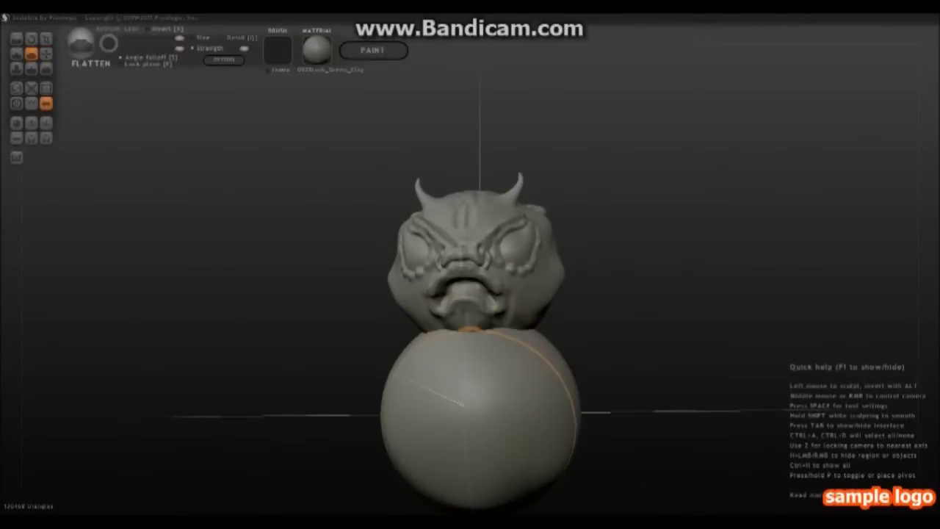
scroll(477, 316, "down", 2)
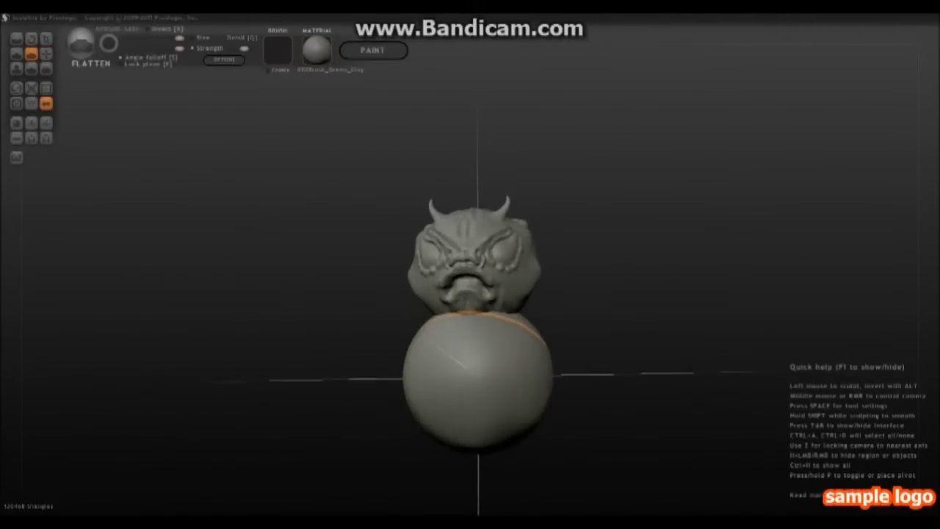
scroll(476, 316, "down", 2)
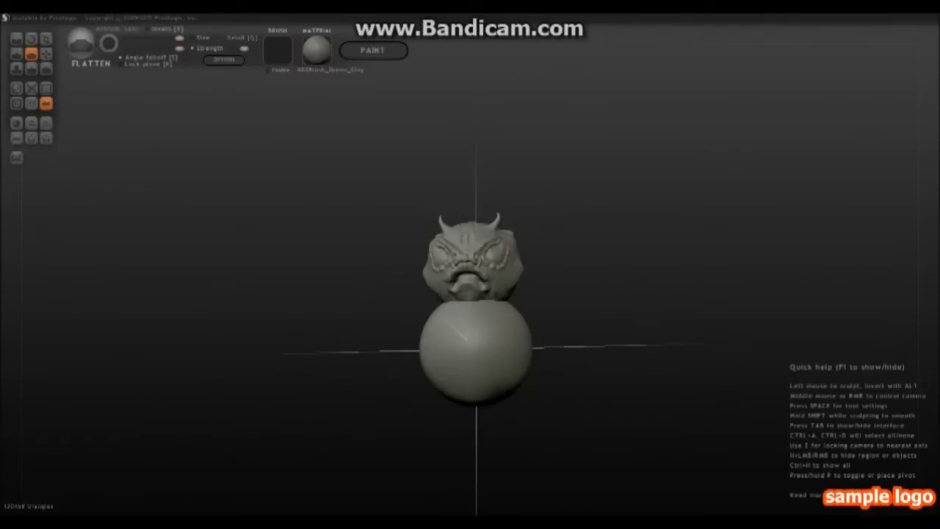
middle_click_drag(471, 351, 424, 375)
scroll(424, 375, "up", 2)
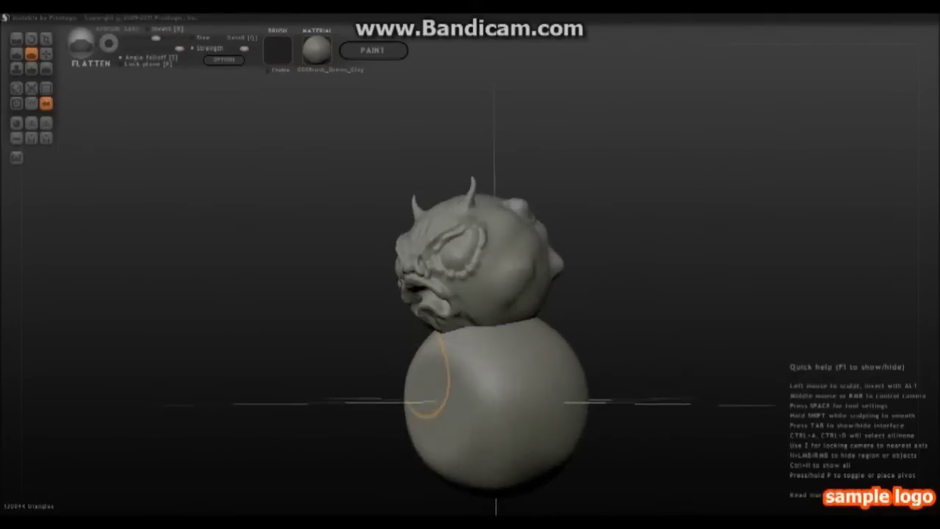
scroll(489, 331, "down", 2)
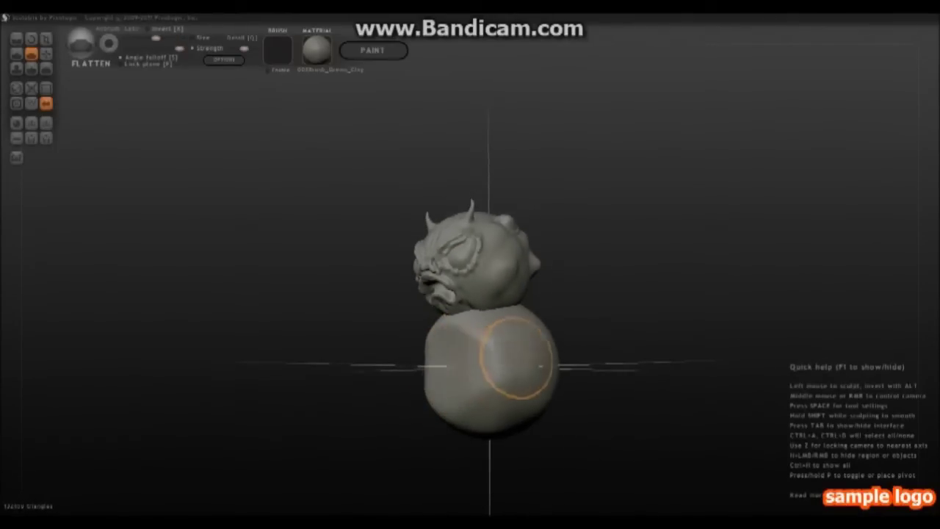
mouse_move(517, 339)
middle_mouse_down()
mouse_move(452, 371)
mouse_move(459, 345)
middle_mouse_up()
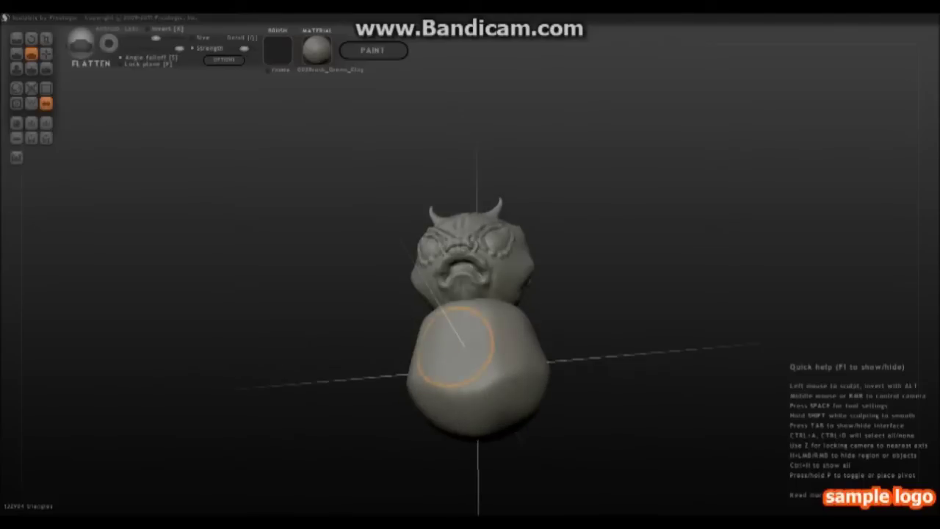
middle_click_drag(464, 405, 520, 386)
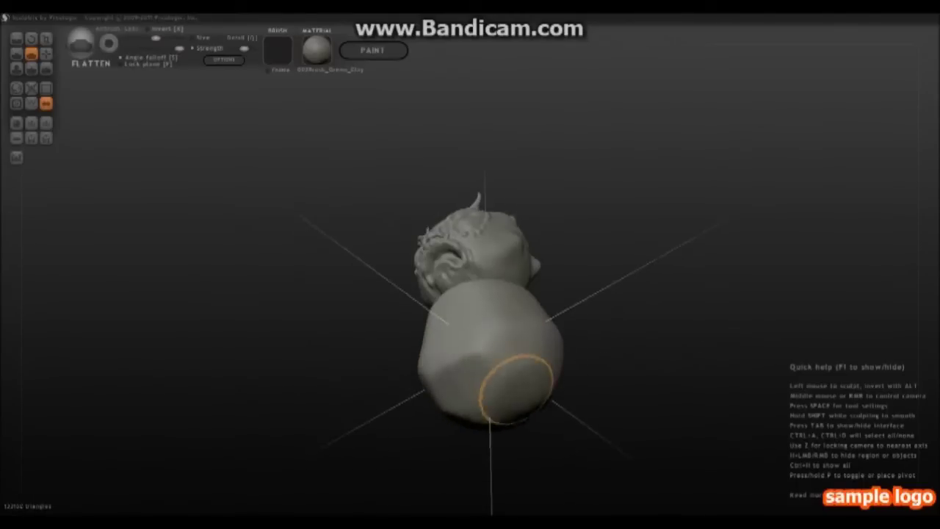
mouse_move(536, 351)
middle_mouse_down()
mouse_move(541, 388)
mouse_move(507, 371)
middle_mouse_up()
- Soften the flattened planes of the torso with the Smooth brush
key("shift")
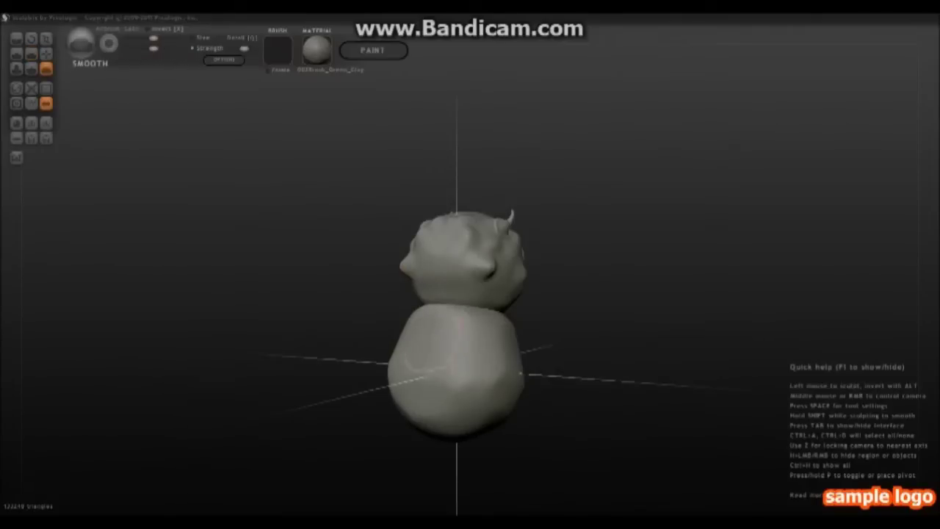
mouse_move(421, 395)
middle_mouse_down()
mouse_move(482, 371)
mouse_move(425, 420)
middle_mouse_up()
scroll(481, 371, "up", 3)
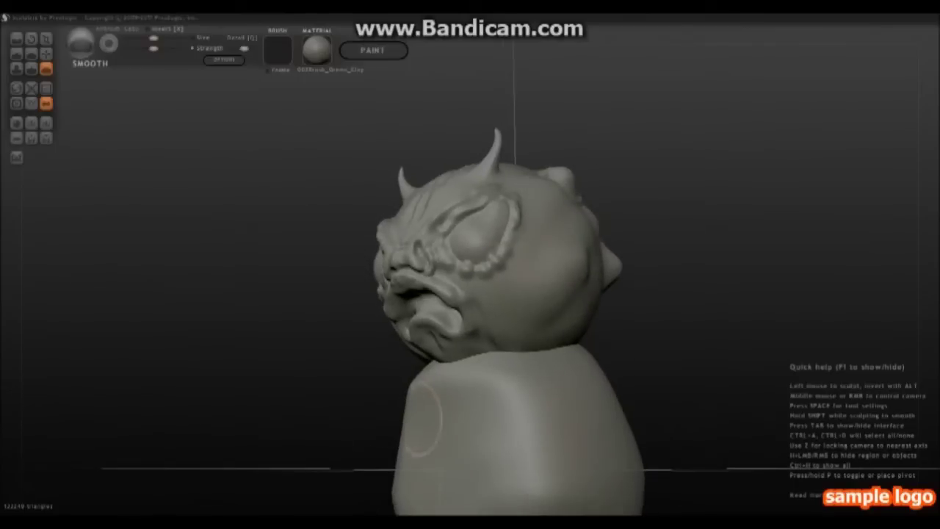
- Pull upper arms out of both sides of the torso with the Grab brush
left_click(45, 53)
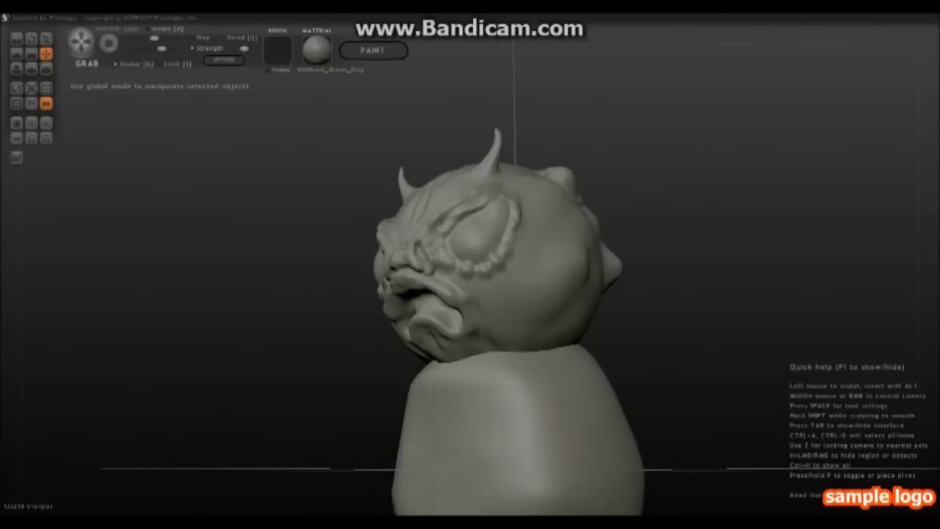
mouse_move(431, 418)
middle_mouse_down()
mouse_move(431, 429)
mouse_move(448, 402)
mouse_move(440, 396)
mouse_move(455, 401)
mouse_move(416, 380)
middle_mouse_up()
mouse_move(417, 380)
left_mouse_down()
mouse_move(356, 400)
mouse_move(345, 470)
left_mouse_up()
mouse_move(345, 470)
middle_mouse_down()
mouse_move(516, 460)
mouse_move(500, 448)
mouse_move(411, 441)
middle_mouse_up()
- Add a mirrored pair of spheres, scale them down at the ends of the arms, and select all objects
left_click(471, 262)
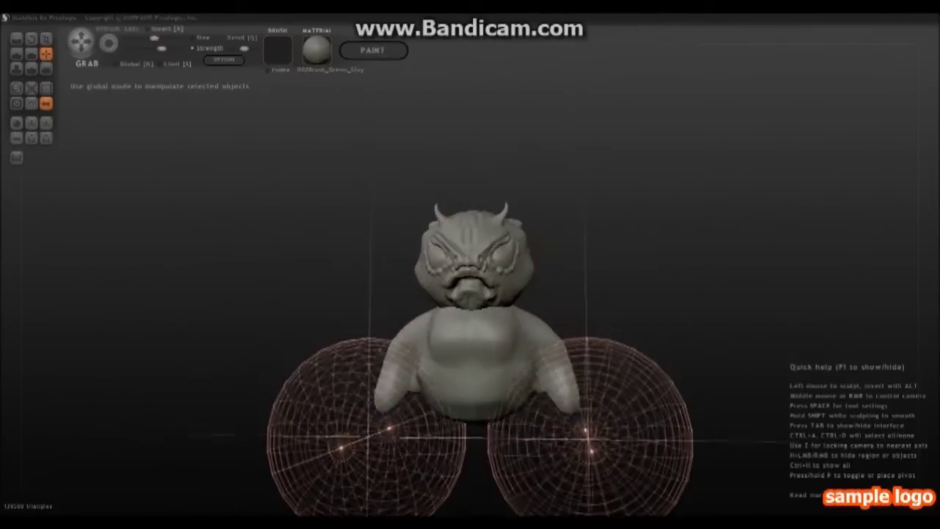
key("t")
left_click_drag(588, 411, 544, 422)
key("g")
right_click_drag(661, 293, 624, 288)
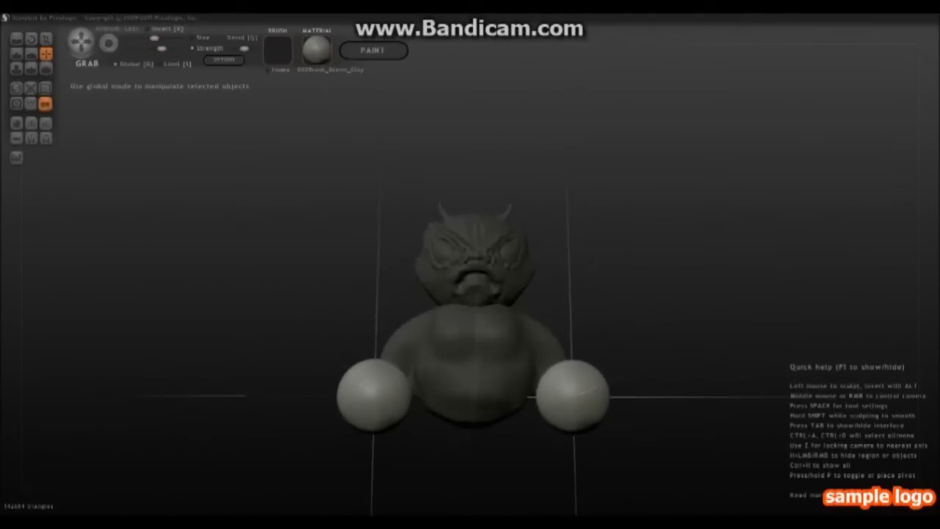
key("ctrl+a")
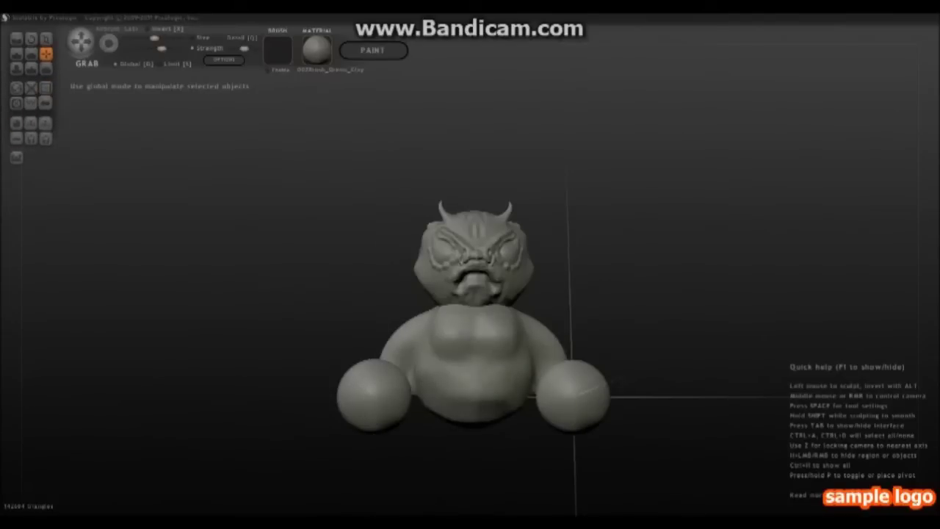
- Broaden the shoulders and stretch the arm spheres up toward the upper arms with the Grab brush
mouse_move(624, 288)
right_mouse_down()
mouse_move(617, 294)
mouse_move(610, 279)
mouse_move(631, 287)
mouse_move(624, 290)
mouse_move(653, 283)
mouse_move(624, 290)
right_mouse_up()
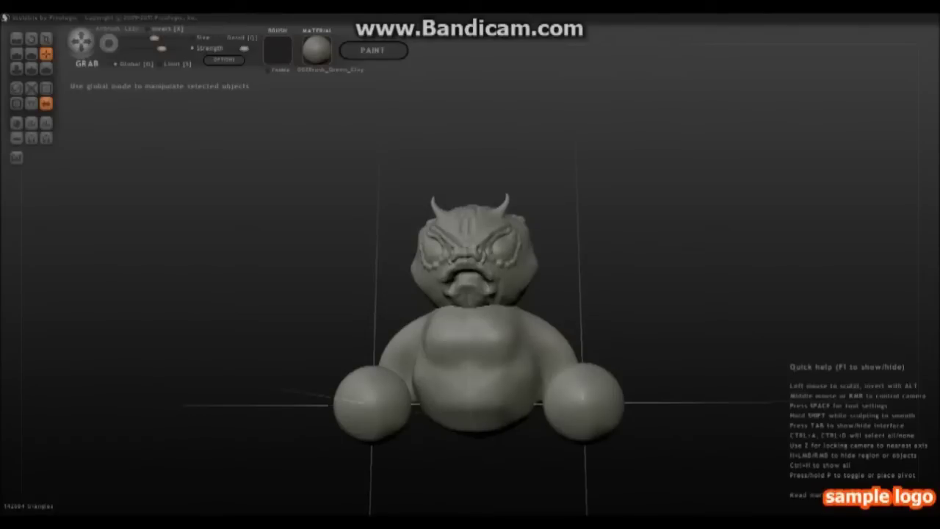
right_click_drag(375, 385, 415, 326)
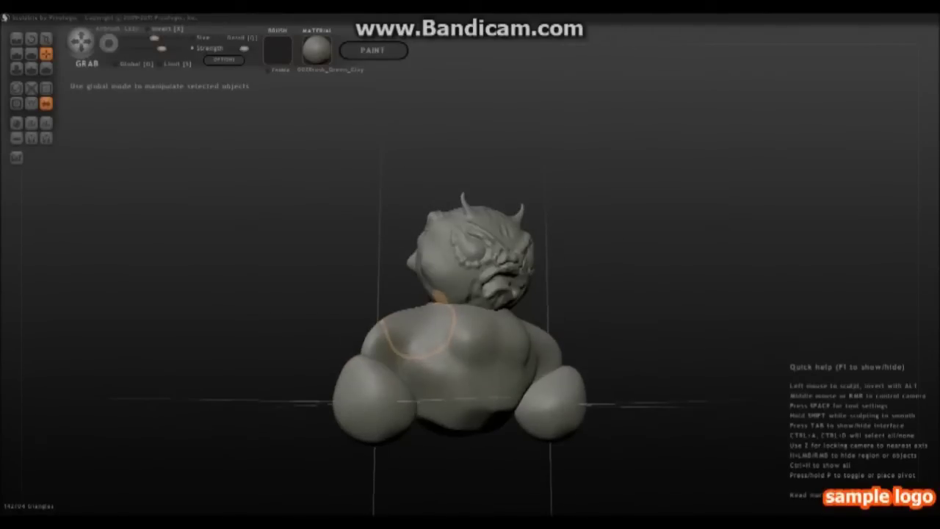
right_click_drag(420, 339, 301, 336)
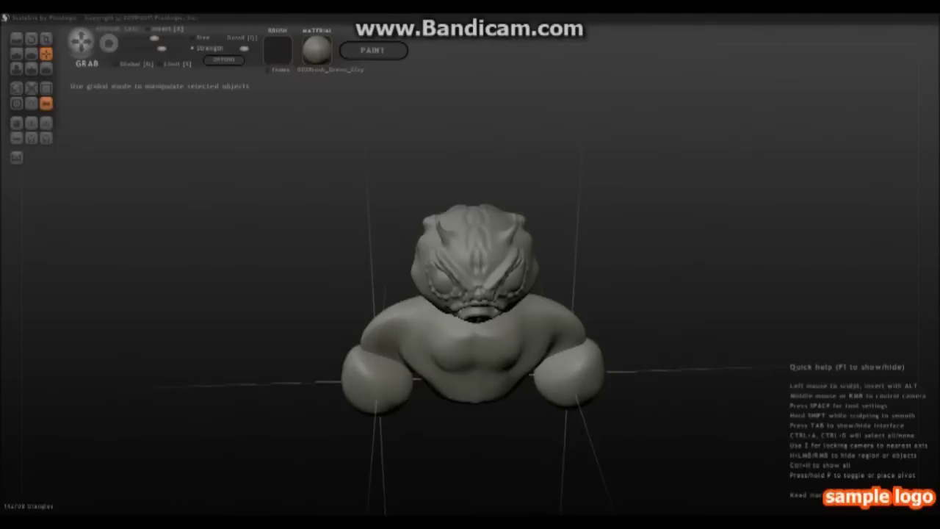
mouse_move(411, 367)
right_mouse_down()
mouse_move(422, 327)
mouse_move(441, 339)
mouse_move(411, 367)
right_mouse_up()
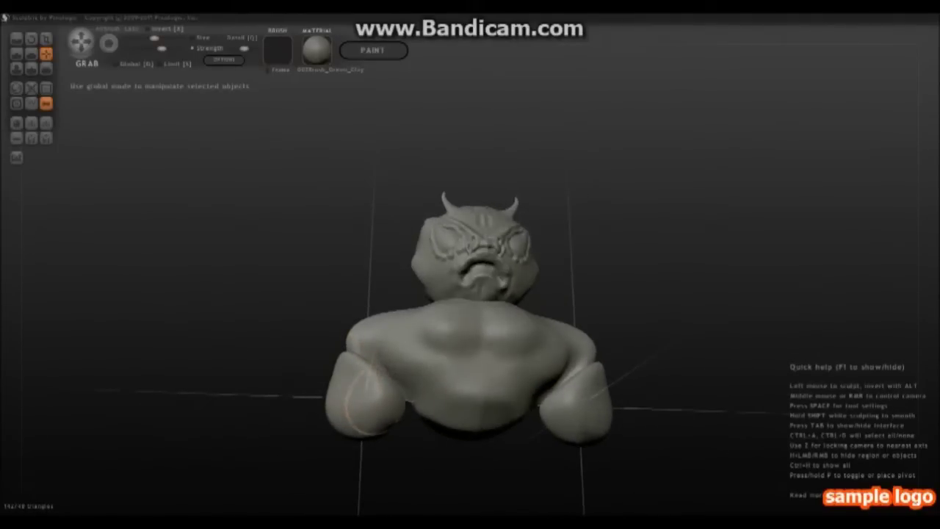
- Stretch the torso downward and shape the two arm spheres into angular, tapered arm segments
mouse_move(423, 401)
right_mouse_down()
mouse_move(441, 404)
mouse_move(478, 353)
mouse_move(451, 398)
mouse_move(482, 415)
right_mouse_up()
right_click_drag(459, 350, 507, 283)
mouse_move(488, 334)
right_mouse_down()
mouse_move(500, 327)
mouse_move(470, 345)
mouse_move(477, 356)
mouse_move(500, 342)
mouse_move(518, 360)
mouse_move(514, 375)
mouse_move(499, 349)
mouse_move(448, 353)
mouse_move(430, 423)
mouse_move(422, 419)
mouse_move(514, 335)
right_mouse_up()
left_click_drag(514, 334, 518, 329)
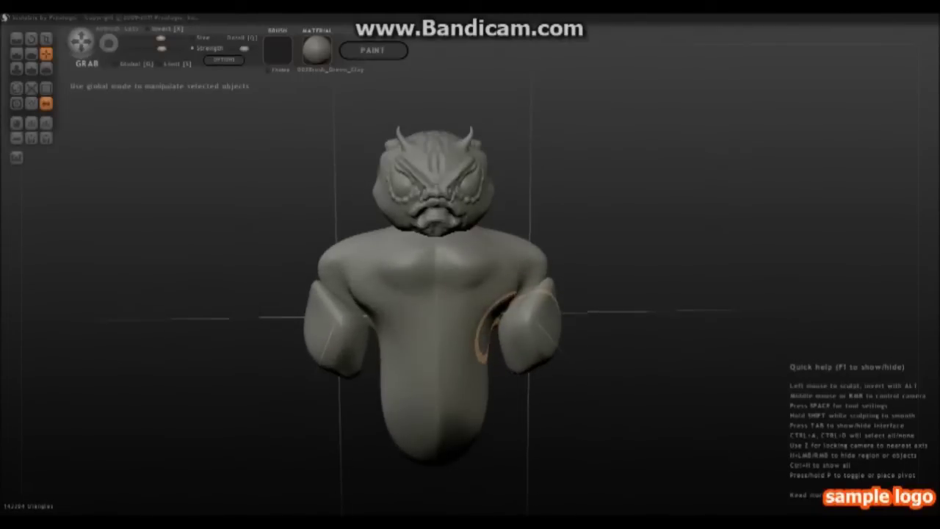
right_click_drag(341, 316, 389, 377)
mouse_move(389, 378)
left_mouse_down()
mouse_move(378, 371)
mouse_move(408, 353)
left_mouse_up()
right_click_drag(408, 352, 573, 331)
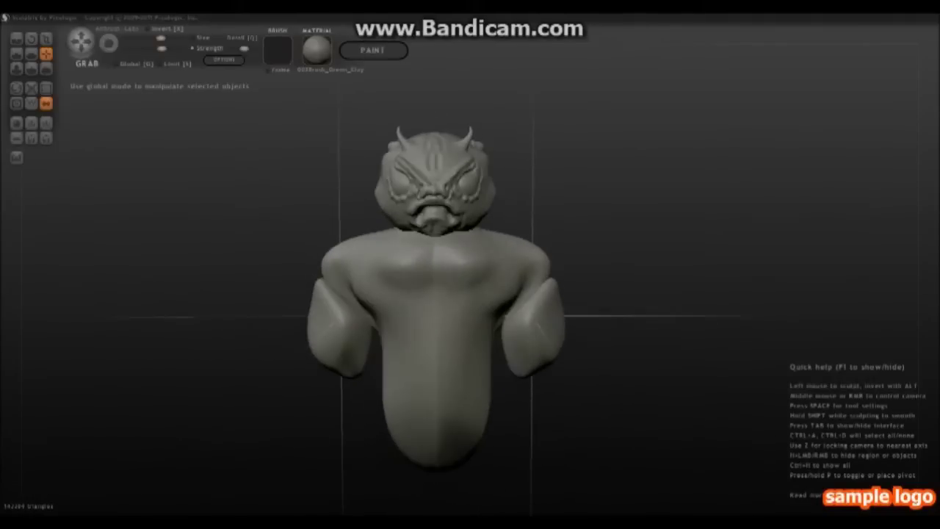
- Sculpt raised muscle contours along the shoulder creases and beneath the chest with the Draw brush
left_click(16, 53)
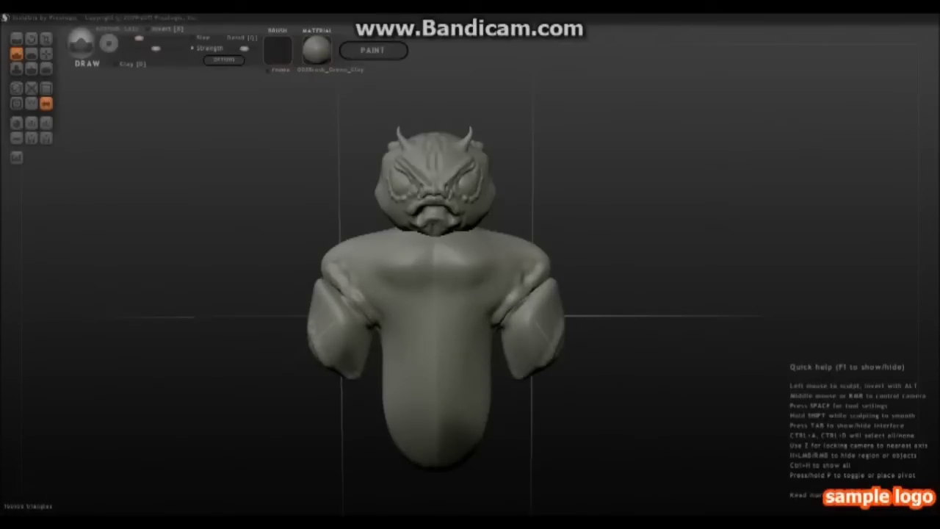
mouse_move(573, 330)
right_mouse_down()
mouse_move(573, 375)
mouse_move(580, 345)
right_mouse_up()
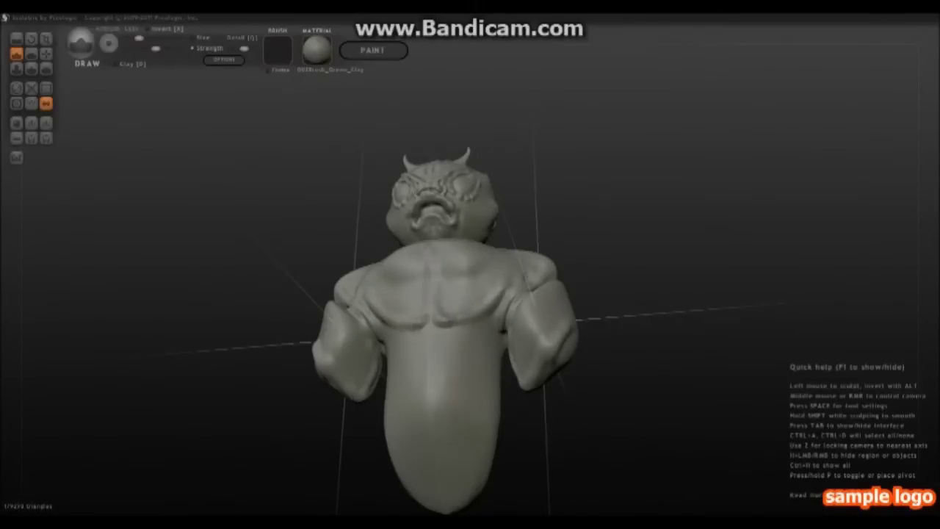
right_click_drag(580, 345, 580, 323)
- Reshape the torso's lower end into a blunt point with Grab and draw ridges down the middle of the chest
left_click(45, 53)
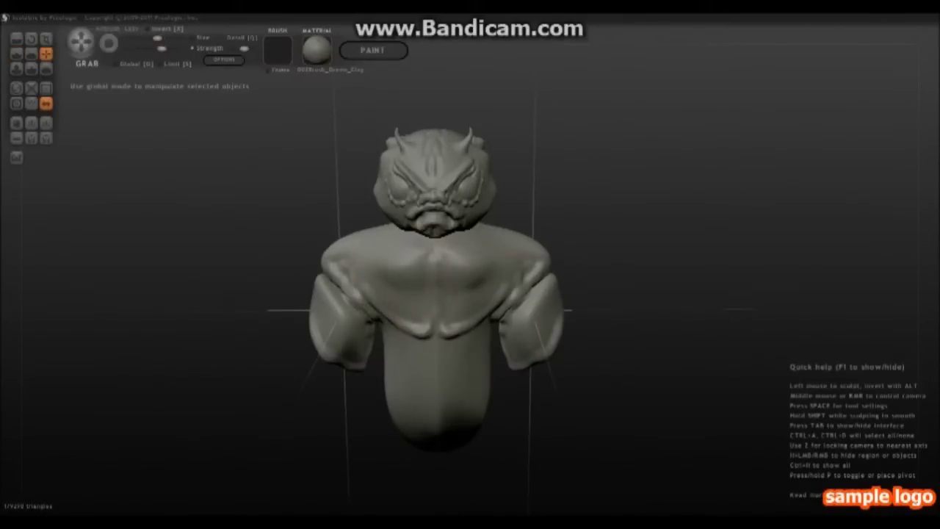
mouse_move(402, 285)
right_mouse_down()
mouse_move(434, 309)
mouse_move(477, 316)
mouse_move(518, 305)
mouse_move(500, 417)
mouse_move(544, 397)
right_mouse_up()
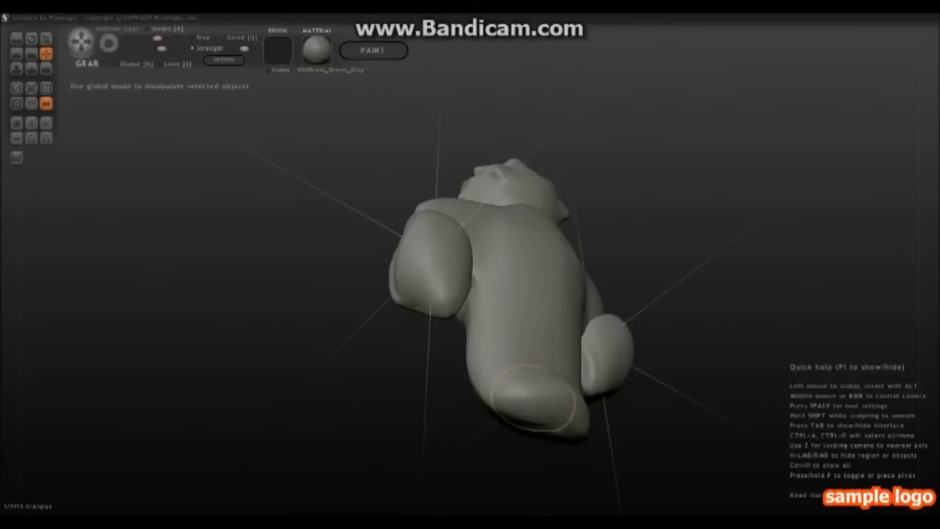
mouse_move(514, 433)
right_mouse_down()
mouse_move(506, 440)
mouse_move(426, 342)
mouse_move(440, 316)
mouse_move(470, 308)
mouse_move(457, 279)
mouse_move(492, 254)
mouse_move(470, 268)
mouse_move(514, 266)
right_mouse_up()
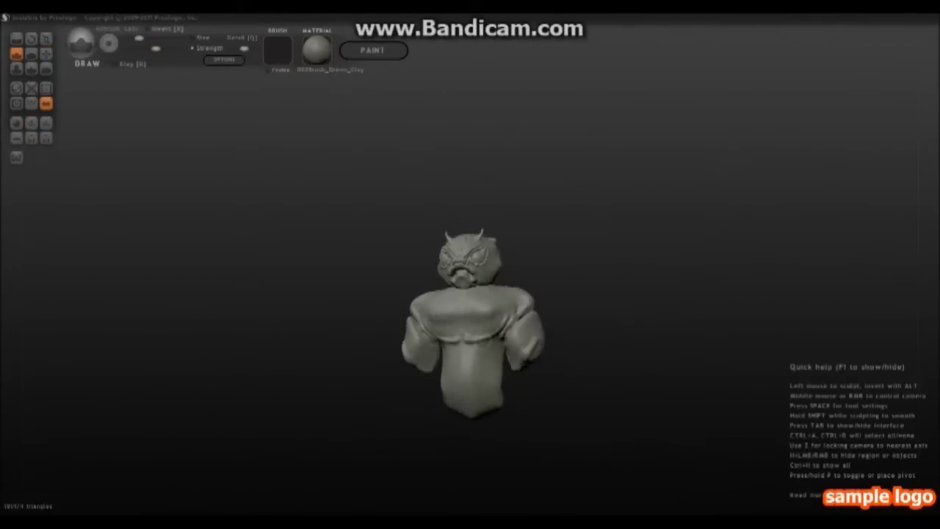
scroll(470, 331, "up", 3)
mouse_move(661, 293)
right_mouse_down()
mouse_move(727, 294)
mouse_move(691, 331)
mouse_move(845, 331)
mouse_move(881, 316)
mouse_move(183, 324)
right_mouse_up()
- Add another mirrored pair of spheres as hands and scale them down at the ends of the arms
left_click(17, 124)
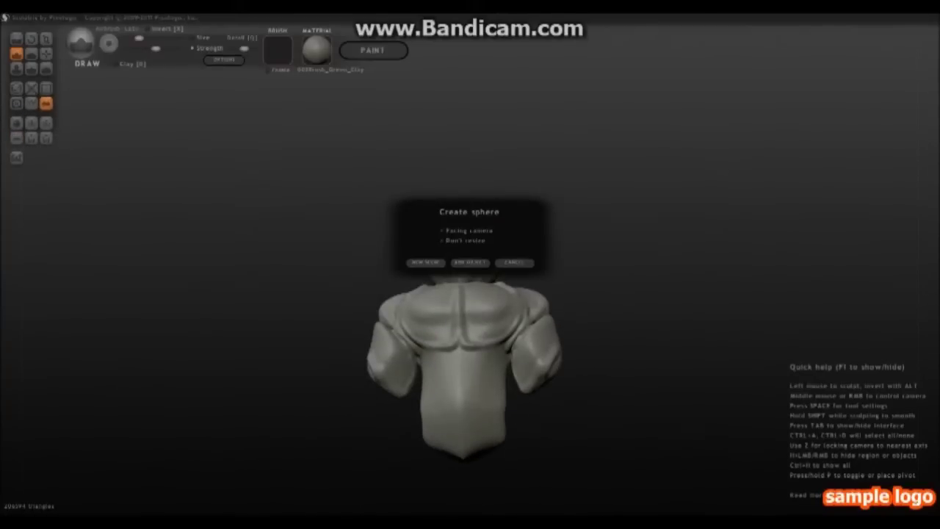
left_click(470, 237)
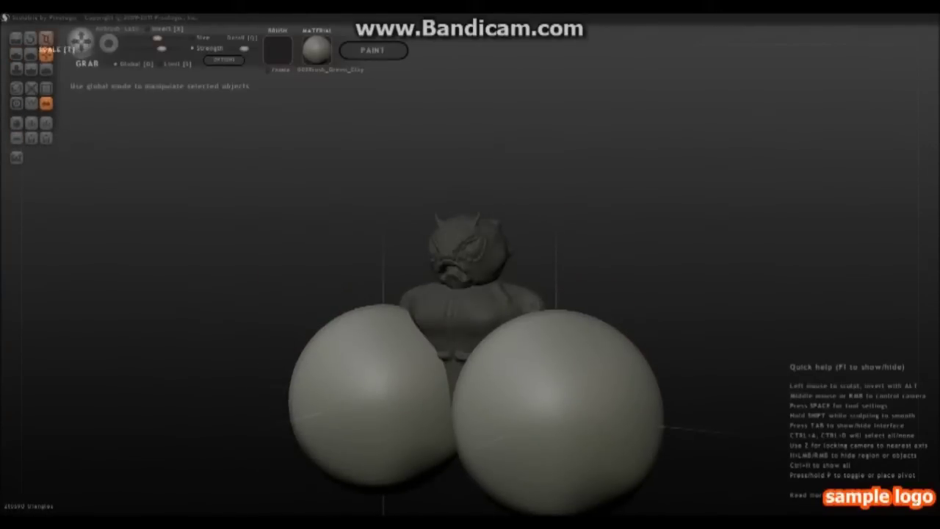
left_click(46, 38)
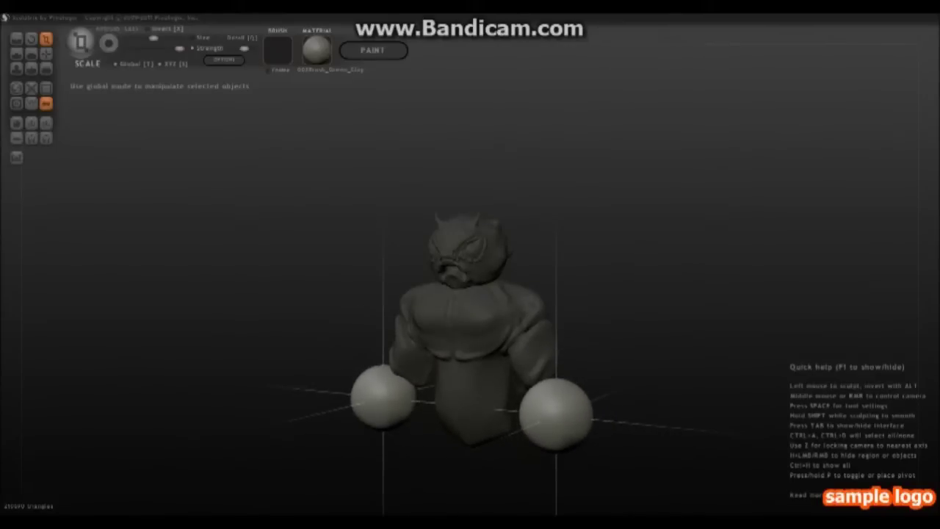
key("g")
right_click_drag(661, 323, 279, 323)
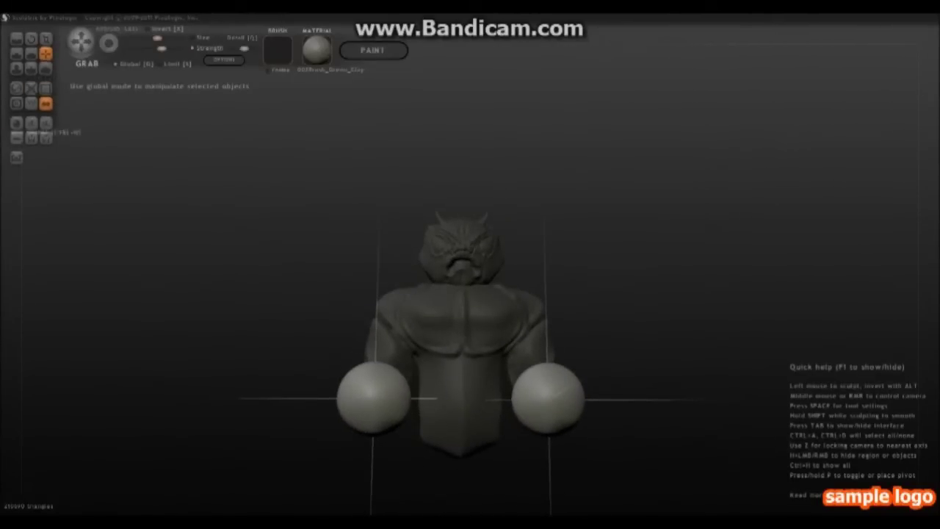
- Turn off symmetry and try flattening several sides of one hand sphere with the Flatten brush
left_click(46, 103)
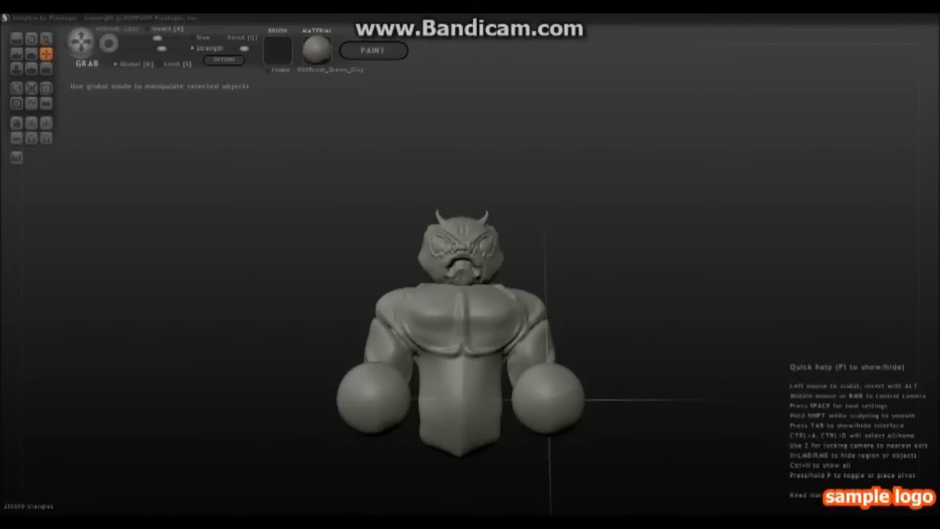
right_click_drag(661, 294, 661, 313)
scroll(470, 331, "up", 5)
scroll(470, 330, "down", 5)
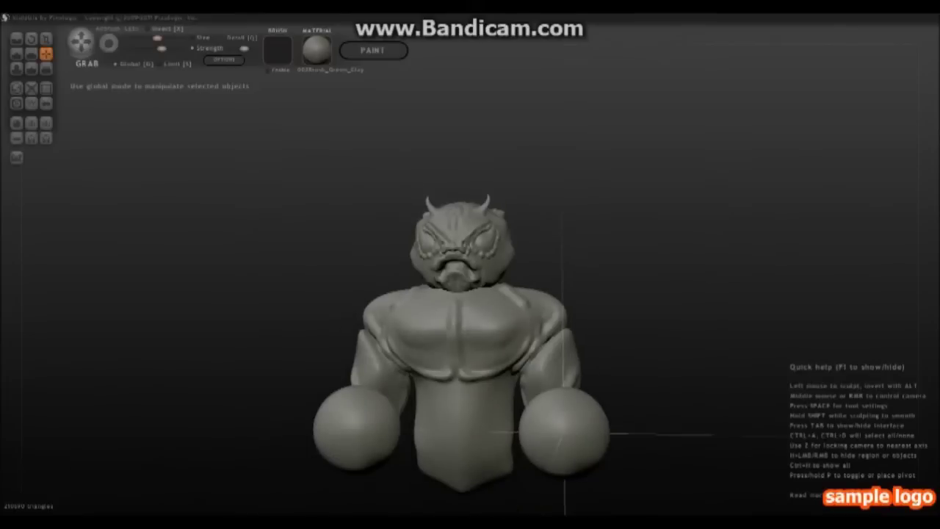
scroll(470, 331, "up", 2)
right_click_drag(353, 351, 456, 351)
key("f")
left_click_drag(455, 351, 378, 268)
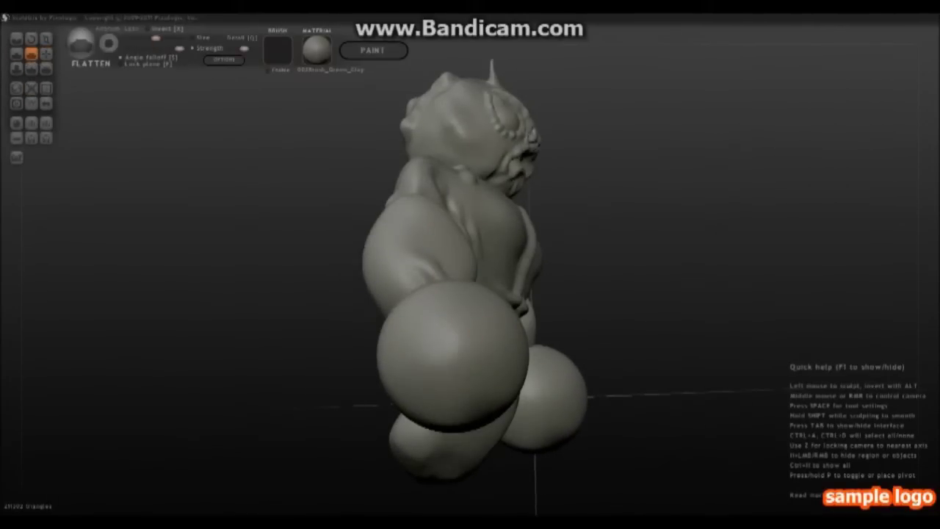
left_click_drag(437, 338, 434, 364)
right_click_drag(433, 364, 347, 371)
mouse_move(345, 360)
left_mouse_down()
mouse_move(335, 379)
mouse_move(319, 375)
left_mouse_up()
mouse_move(320, 374)
right_mouse_down()
mouse_move(411, 371)
mouse_move(470, 294)
mouse_move(548, 242)
right_mouse_up()
mouse_move(547, 242)
left_mouse_down()
mouse_move(544, 272)
mouse_move(536, 264)
left_mouse_up()
mouse_move(536, 264)
right_mouse_down()
mouse_move(515, 279)
mouse_move(472, 430)
mouse_move(315, 398)
right_mouse_up()
left_click_drag(316, 399, 316, 409)
right_click_drag(315, 409, 316, 375)
- Try pulling a small finger stub out of the single flattened hand with Grab and undo it
key("g")
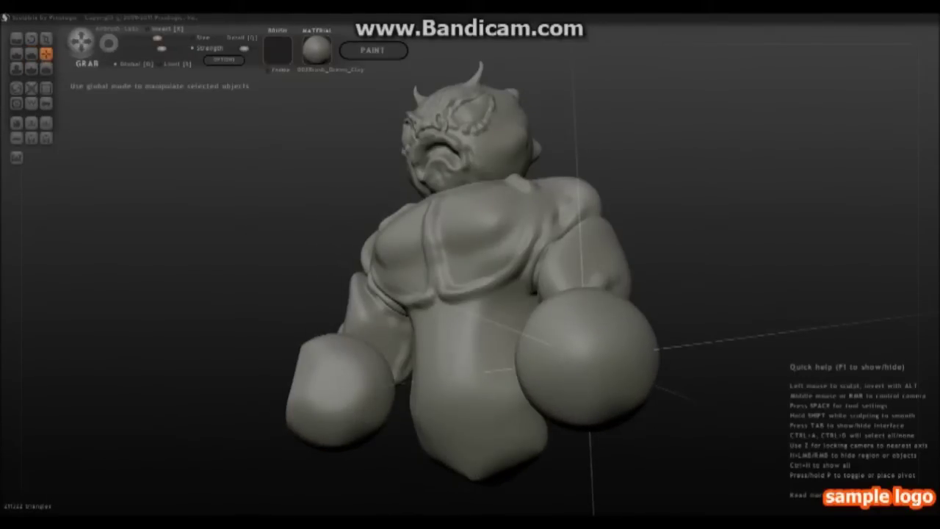
right_click_drag(338, 389, 351, 331)
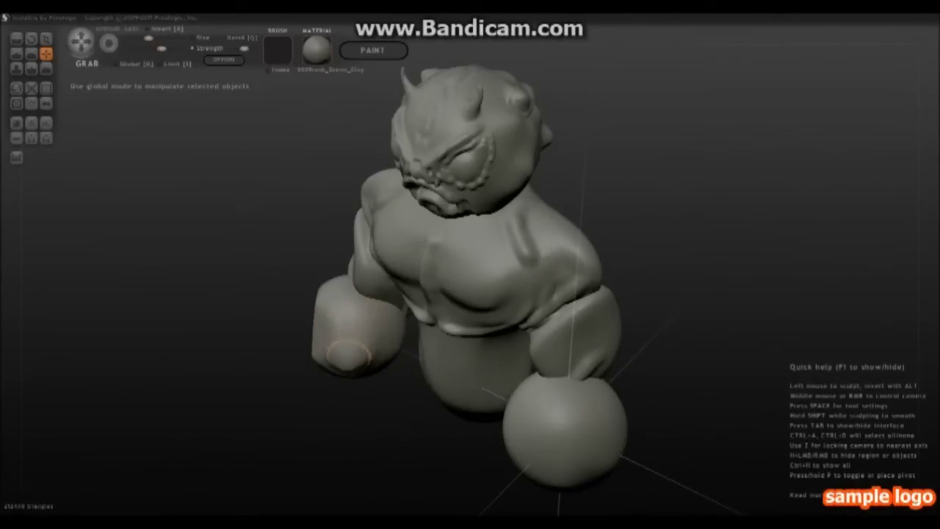
right_click_drag(349, 327, 335, 360)
left_click_drag(334, 360, 330, 345)
right_click_drag(330, 345, 334, 371)
key("ctrl+z")
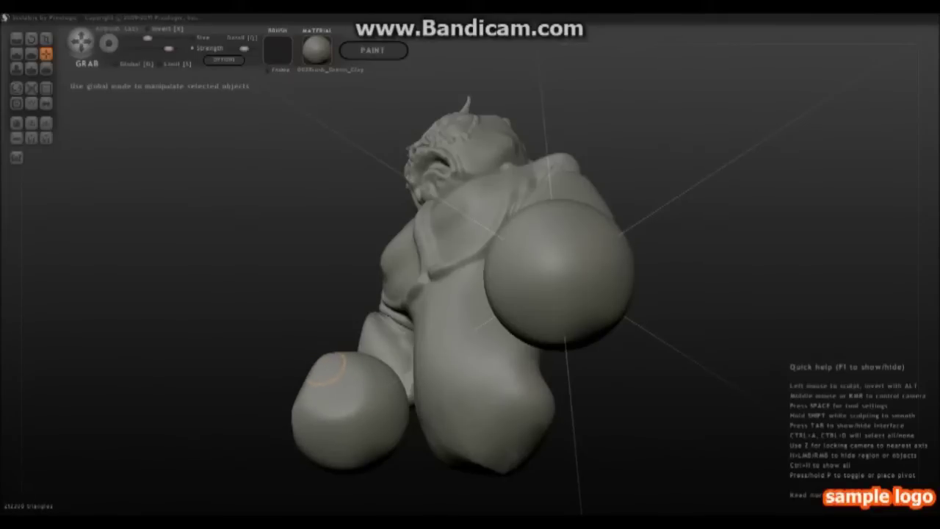
- Try pulling pointed fingers out of the one hand sphere with the Grab brush and undo them
mouse_move(324, 360)
middle_mouse_down()
mouse_move(301, 353)
mouse_move(353, 342)
mouse_move(367, 273)
mouse_move(255, 204)
middle_mouse_up()
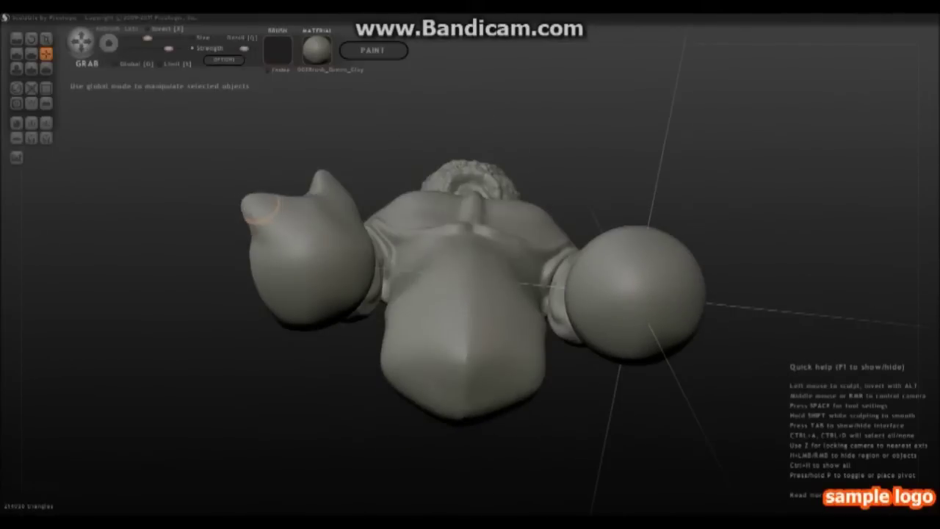
mouse_move(276, 250)
left_mouse_down()
mouse_move(294, 304)
mouse_move(272, 338)
left_mouse_up()
middle_click_drag(272, 338, 330, 336)
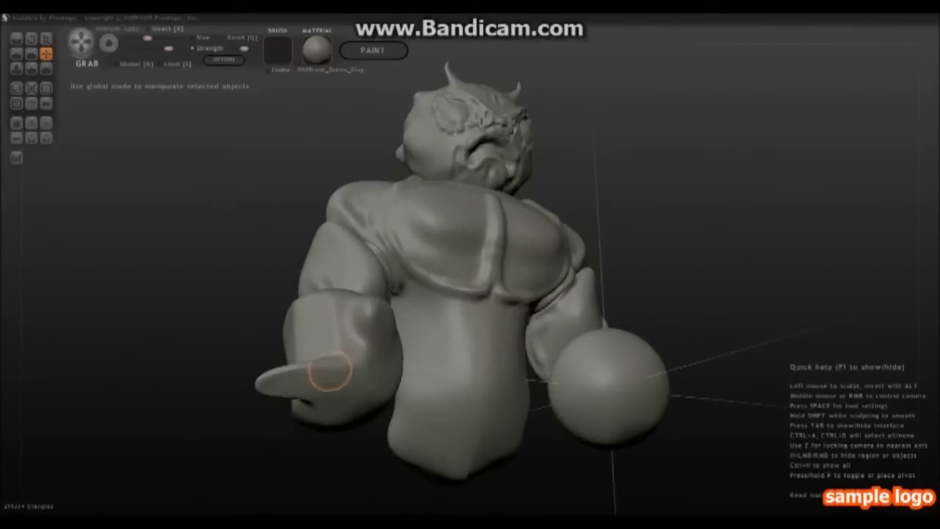
middle_click_drag(311, 395, 334, 438)
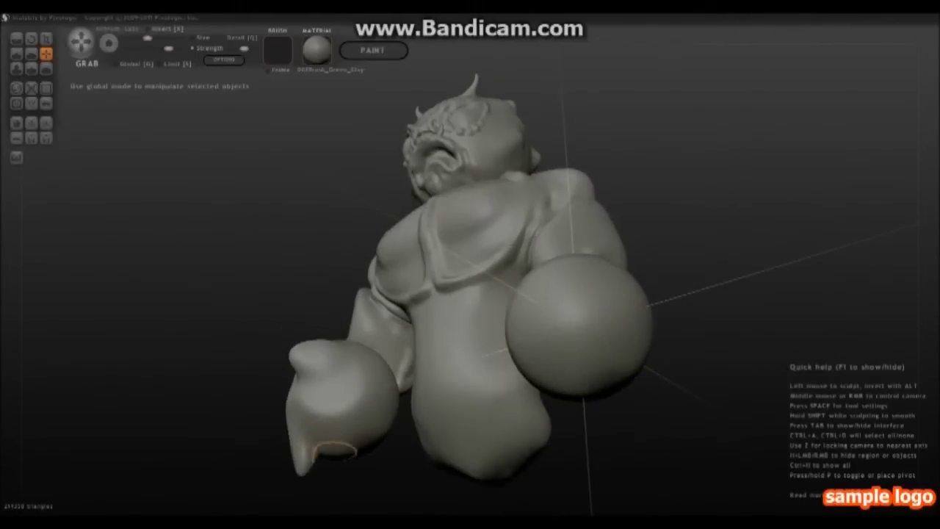
left_click_drag(340, 461, 337, 443)
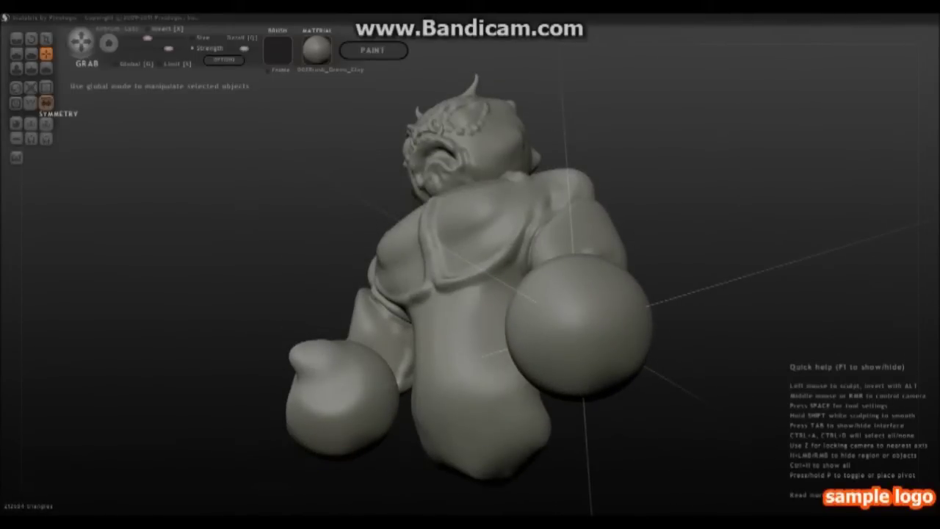
- With symmetry back on, shape both hands with thumbs pointing inward and flattened sides
mouse_move(478, 283)
middle_mouse_down()
mouse_move(324, 360)
mouse_move(423, 288)
middle_mouse_up()
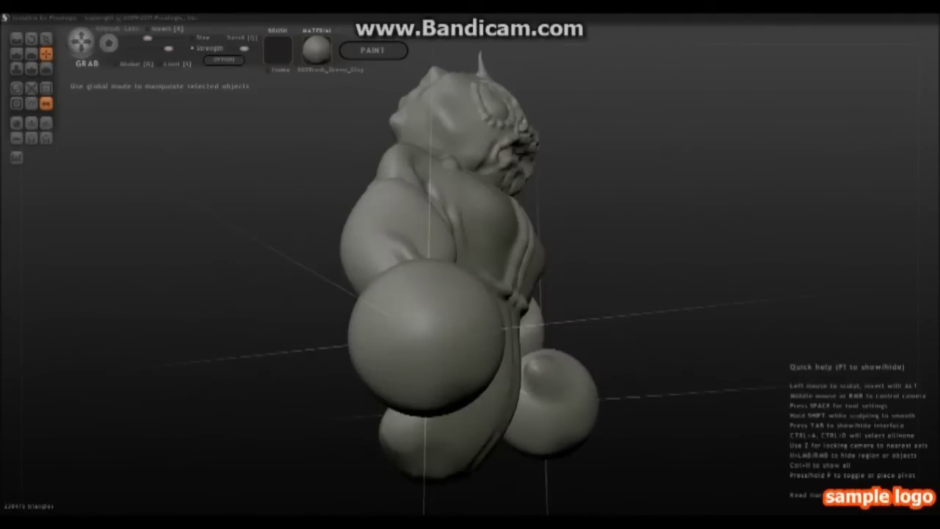
left_click(31, 53)
mouse_move(433, 309)
middle_mouse_down()
mouse_move(315, 408)
mouse_move(273, 385)
middle_mouse_up()
mouse_move(293, 374)
left_mouse_down()
mouse_move(254, 375)
mouse_move(294, 371)
left_mouse_up()
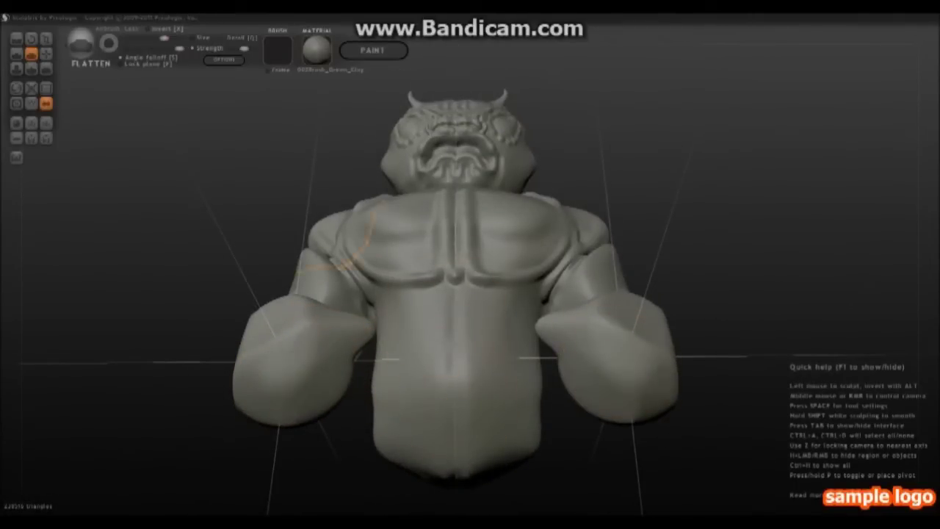
- Draw abdominal muscle ridges on the belly, plus spine bumps and shoulder-blade ridges on the back
key("d")
left_click_drag(454, 294, 455, 389, "shift")
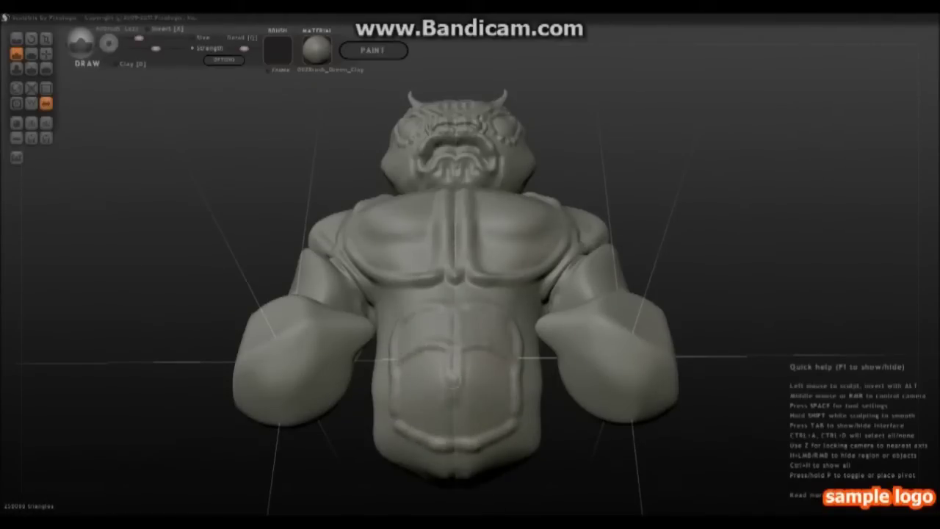
left_click_drag(397, 411, 514, 407)
middle_click_drag(471, 294, 728, 298)
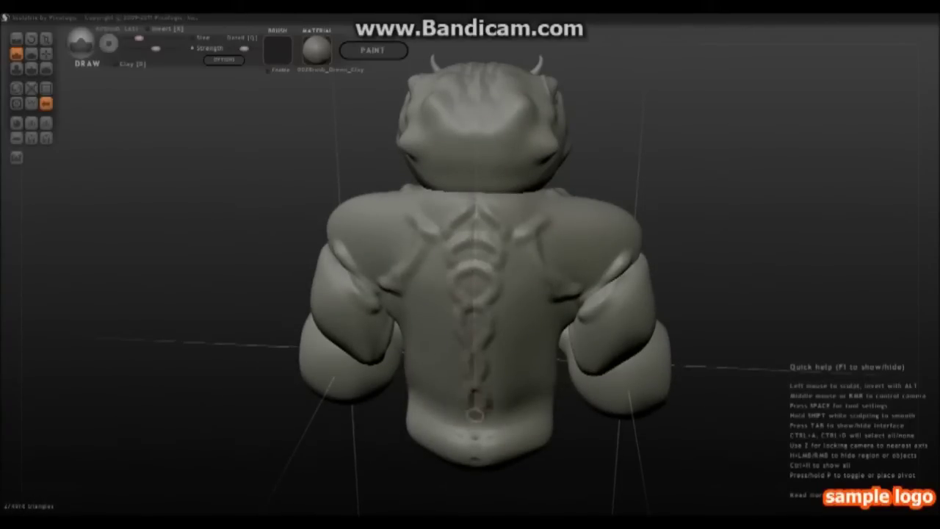
middle_click_drag(490, 354, 454, 273)
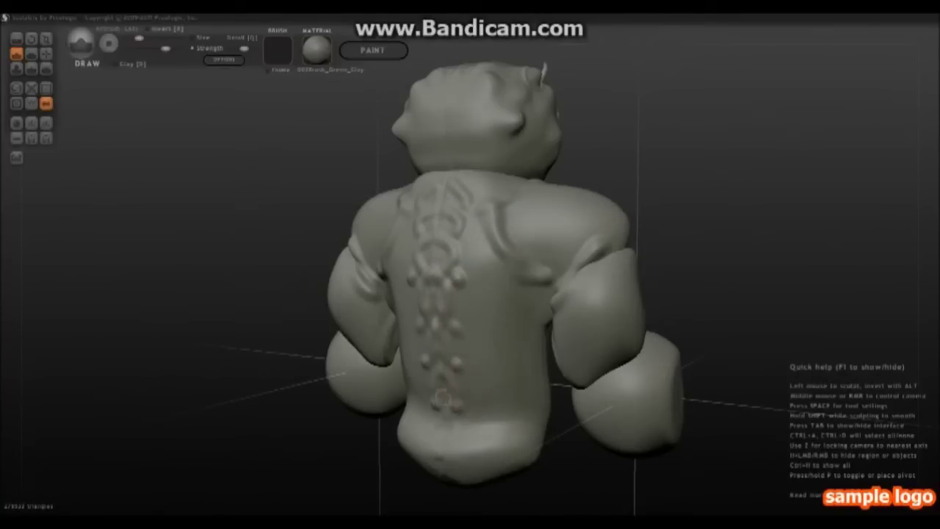
- Pull three pointed, claw-like fingers out of each hand with the Grab brush
mouse_move(458, 374)
middle_mouse_down()
mouse_move(581, 343)
mouse_move(558, 279)
mouse_move(504, 304)
mouse_move(512, 316)
mouse_move(303, 378)
middle_mouse_up()
key("g")
left_click_drag(308, 370, 318, 449)
mouse_move(317, 449)
middle_mouse_down()
mouse_move(444, 426)
mouse_move(487, 266)
mouse_move(411, 280)
middle_mouse_up()
middle_click_drag(440, 331, 529, 388)
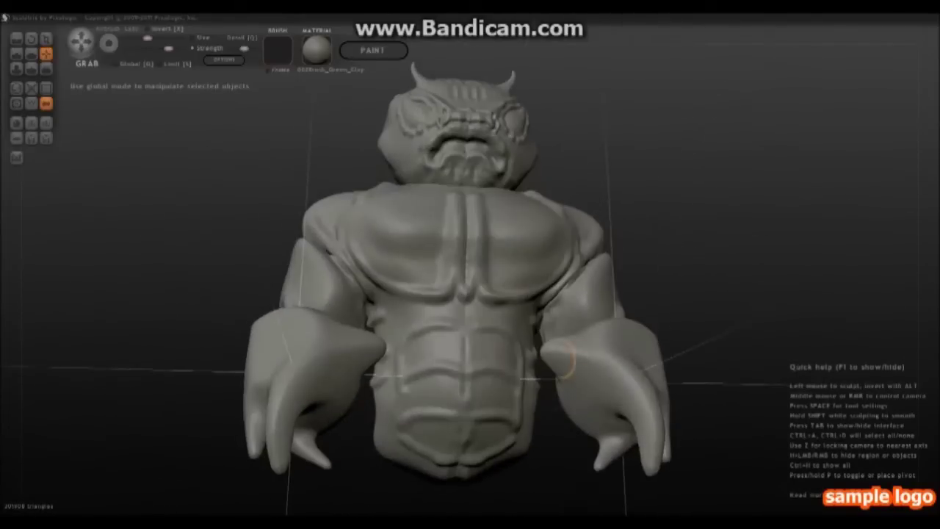
- Smooth the surfaces of the hands above the claws and along the arms with the Smooth brush
mouse_move(588, 400)
middle_mouse_down()
mouse_move(525, 387)
mouse_move(566, 351)
middle_mouse_up()
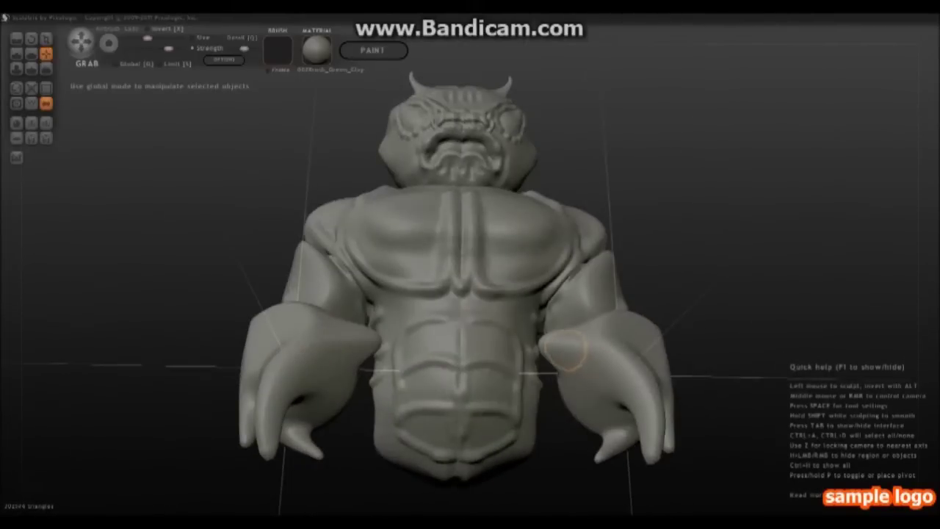
mouse_move(573, 400)
middle_mouse_down()
mouse_move(581, 426)
mouse_move(588, 383)
middle_mouse_up()
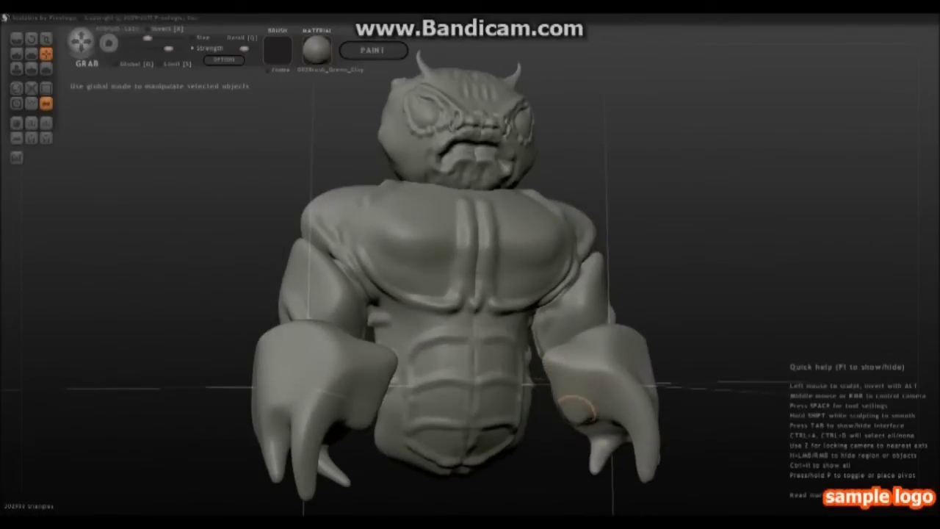
mouse_move(558, 415)
middle_mouse_down()
mouse_move(543, 382)
mouse_move(371, 425)
middle_mouse_up()
key("shift")
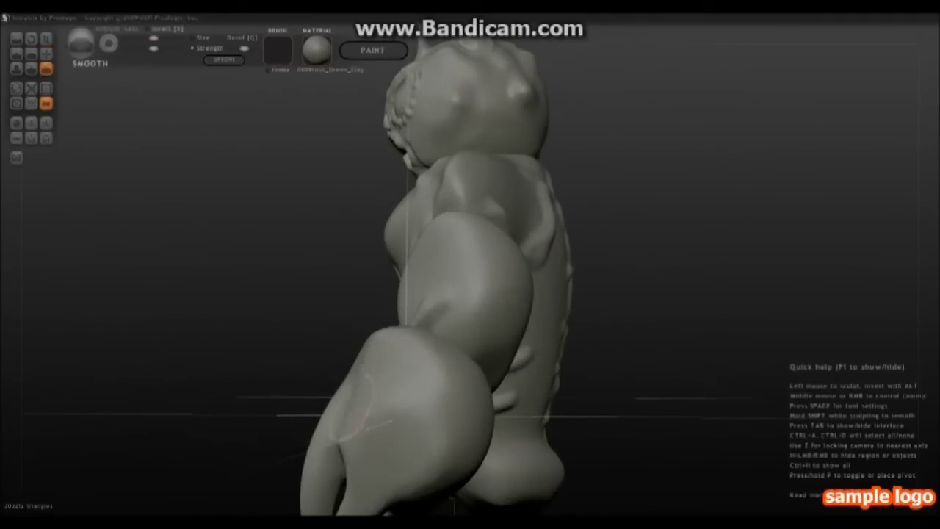
middle_click_drag(443, 435, 382, 367)
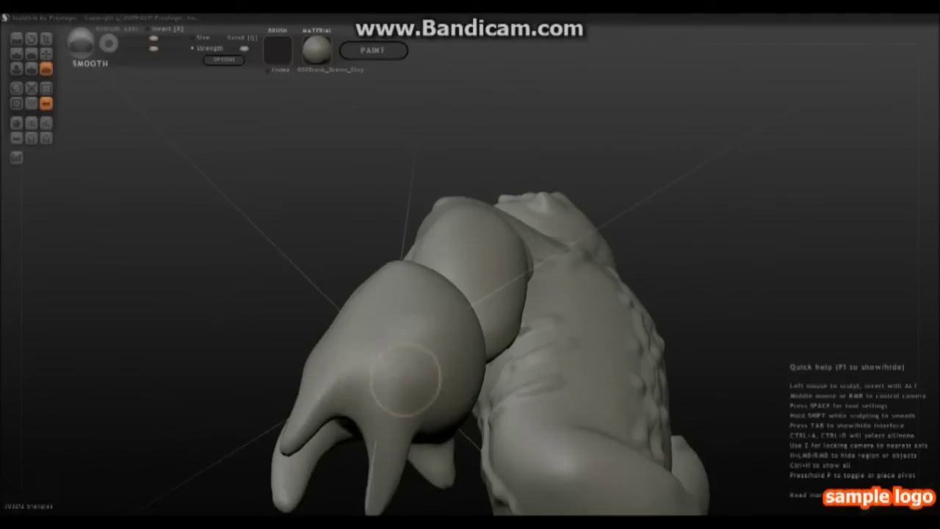
middle_click_drag(431, 389, 463, 345)
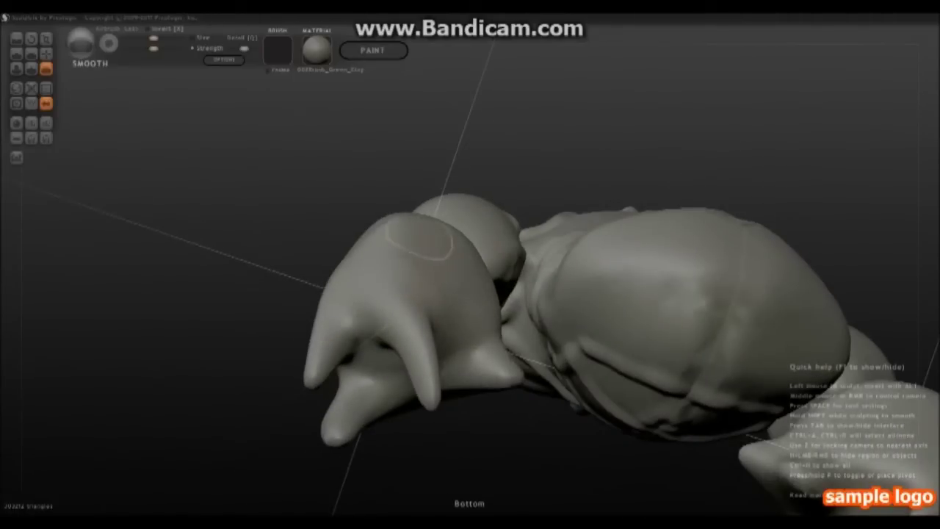
right_click_drag(434, 227, 399, 378)
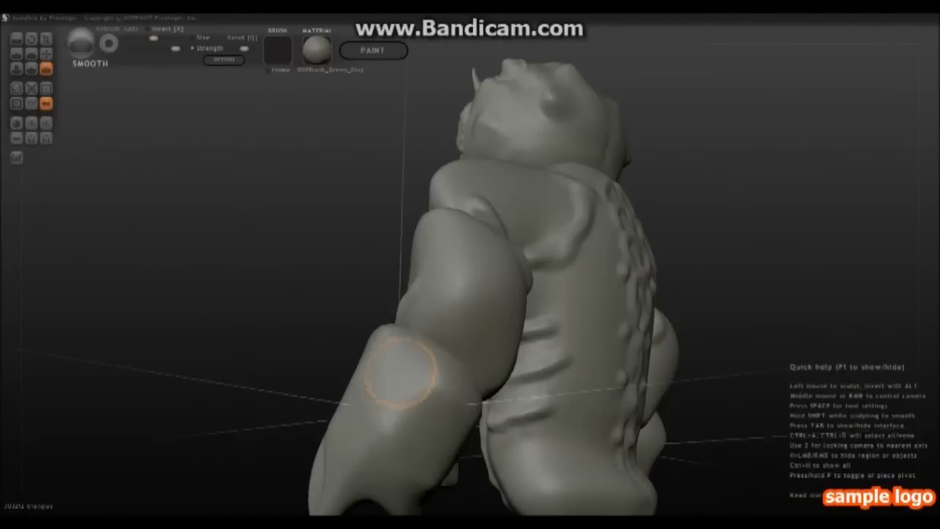
mouse_move(474, 352)
right_mouse_down()
mouse_move(445, 267)
mouse_move(456, 249)
mouse_move(441, 404)
mouse_move(478, 378)
mouse_move(478, 277)
right_mouse_up()
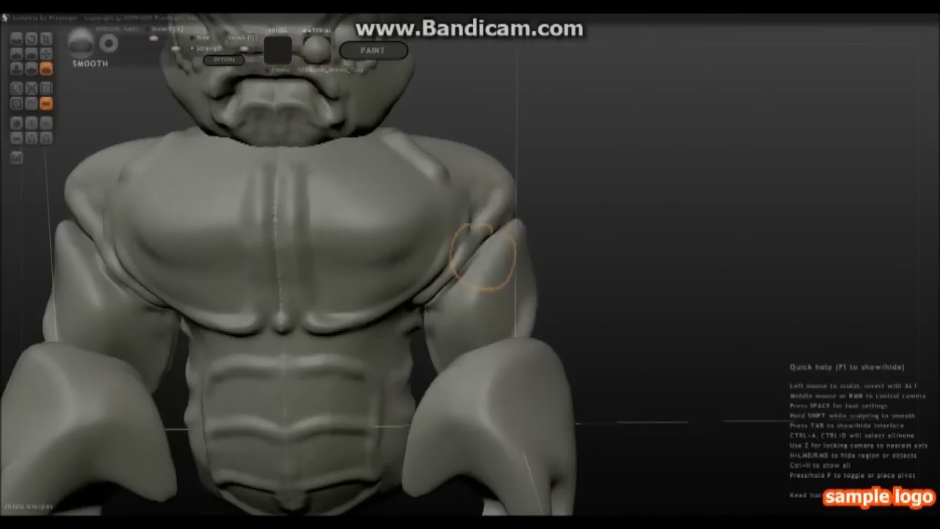
mouse_move(482, 179)
right_mouse_down()
mouse_move(441, 221)
mouse_move(470, 220)
mouse_move(485, 242)
mouse_move(420, 252)
right_mouse_up()
scroll(420, 251, "up", 5)
scroll(420, 252, "down", 5)
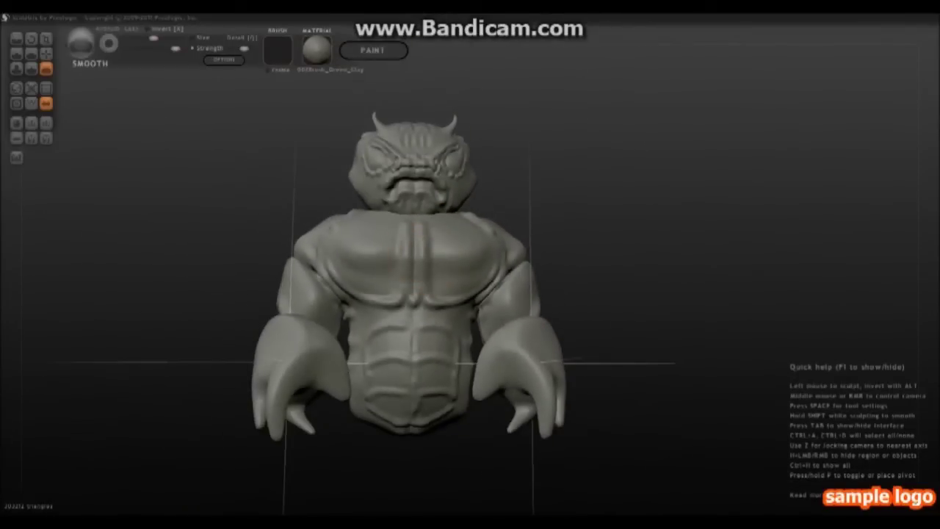
- Build up the spine with the Draw brush as a braided column of bumps running down the middle of the back
left_click(45, 54)
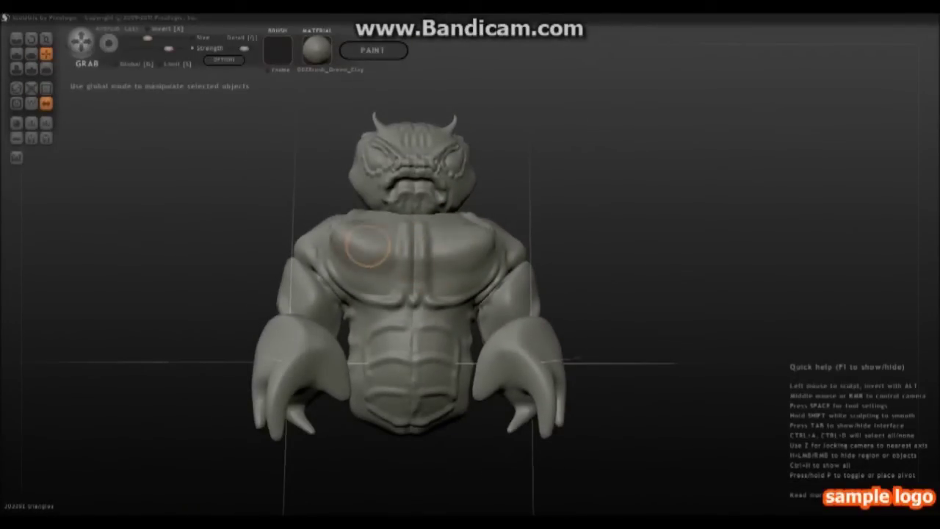
mouse_move(388, 395)
right_mouse_down()
mouse_move(411, 323)
mouse_move(437, 342)
mouse_move(471, 316)
mouse_move(485, 374)
right_mouse_up()
right_click_drag(487, 336, 477, 323)
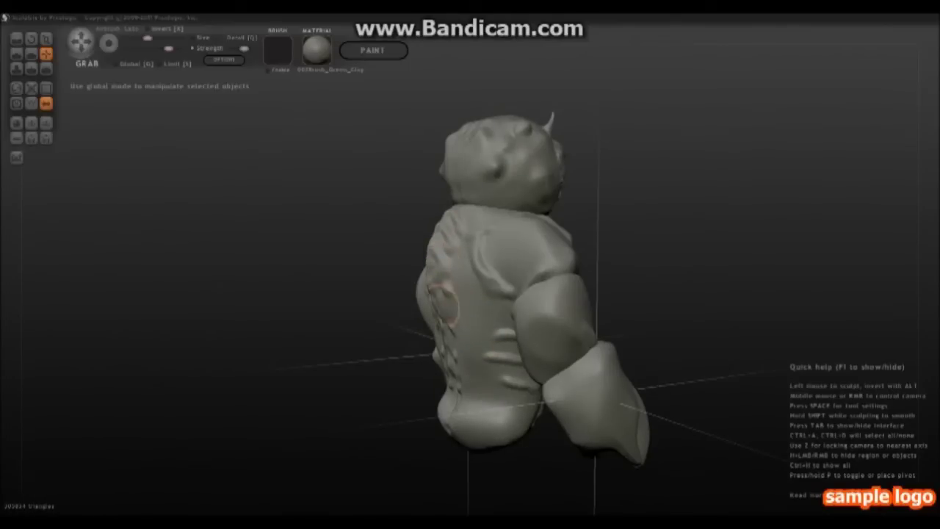
mouse_move(444, 331)
right_mouse_down()
mouse_move(523, 316)
mouse_move(476, 304)
right_mouse_up()
left_click_drag(476, 303, 481, 375)
mouse_move(476, 324)
right_mouse_down()
mouse_move(441, 287)
mouse_move(463, 316)
right_mouse_up()
left_click(16, 53)
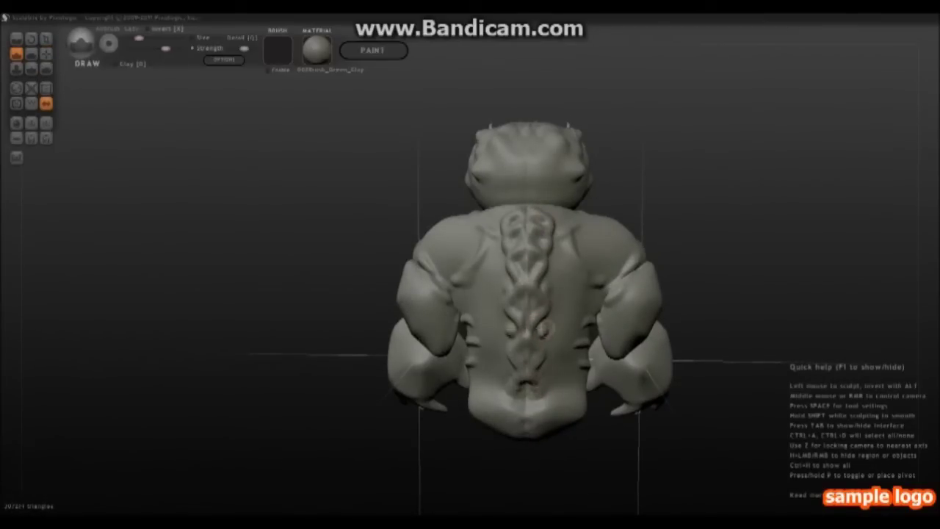
mouse_move(294, 294)
right_mouse_down()
mouse_move(220, 294)
mouse_move(265, 279)
right_mouse_up()
left_click_drag(523, 292, 555, 313)
mouse_move(264, 280)
right_mouse_down()
mouse_move(221, 282)
mouse_move(293, 287)
mouse_move(220, 287)
mouse_move(293, 287)
mouse_move(333, 363)
mouse_move(426, 169)
mouse_move(406, 136)
mouse_move(411, 242)
mouse_move(401, 140)
right_mouse_up()
- Draw mirrored curved ridges on the back of the head and a central chain of ridges up over its crown
key("g")
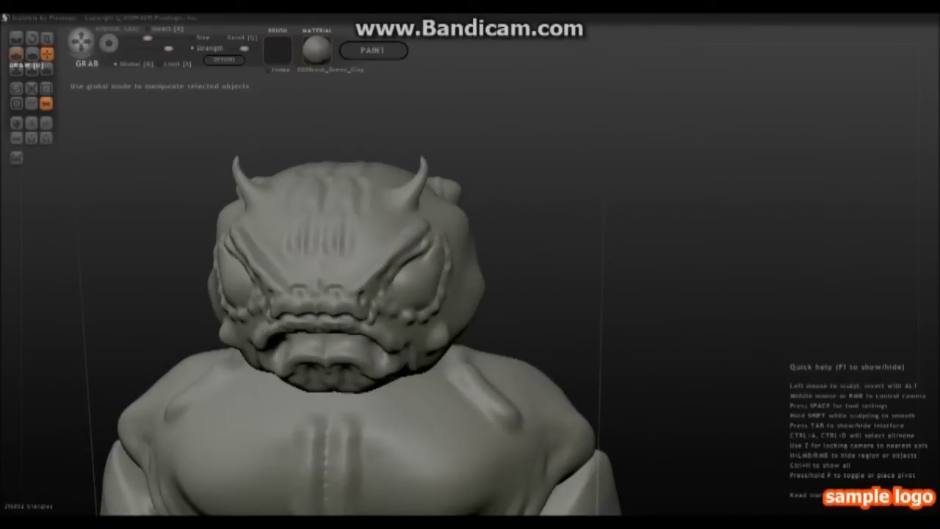
left_click(16, 54)
mouse_move(404, 216)
right_mouse_down()
mouse_move(461, 170)
mouse_move(511, 293)
right_mouse_up()
mouse_move(512, 297)
left_mouse_down()
mouse_move(487, 332)
mouse_move(529, 371)
mouse_move(529, 283)
mouse_move(566, 307)
mouse_move(583, 288)
mouse_move(572, 330)
mouse_move(587, 301)
left_mouse_up()
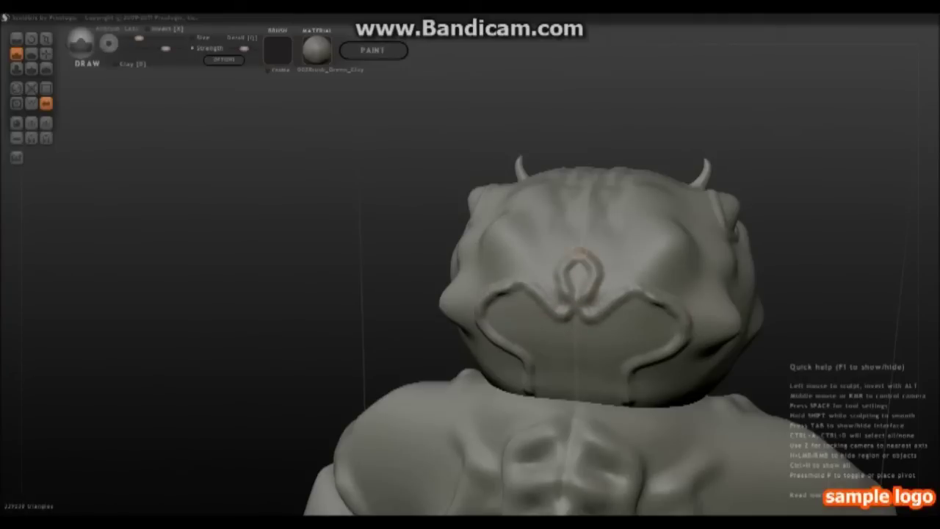
right_click_drag(514, 294, 514, 345)
left_click_drag(623, 326, 628, 272)
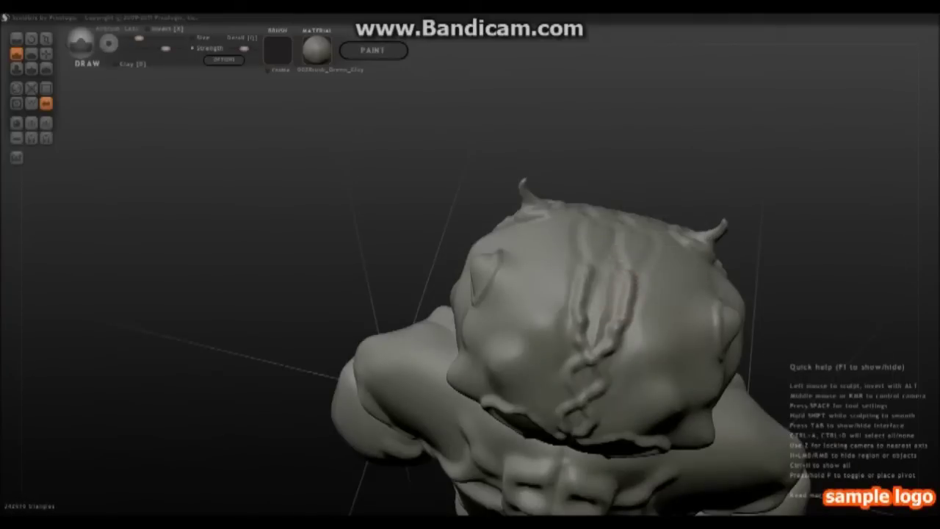
- Continue the central ridge detail down the back of the head toward the neck
mouse_move(514, 294)
right_mouse_down()
mouse_move(558, 308)
mouse_move(471, 323)
mouse_move(558, 301)
mouse_move(502, 213)
right_mouse_up()
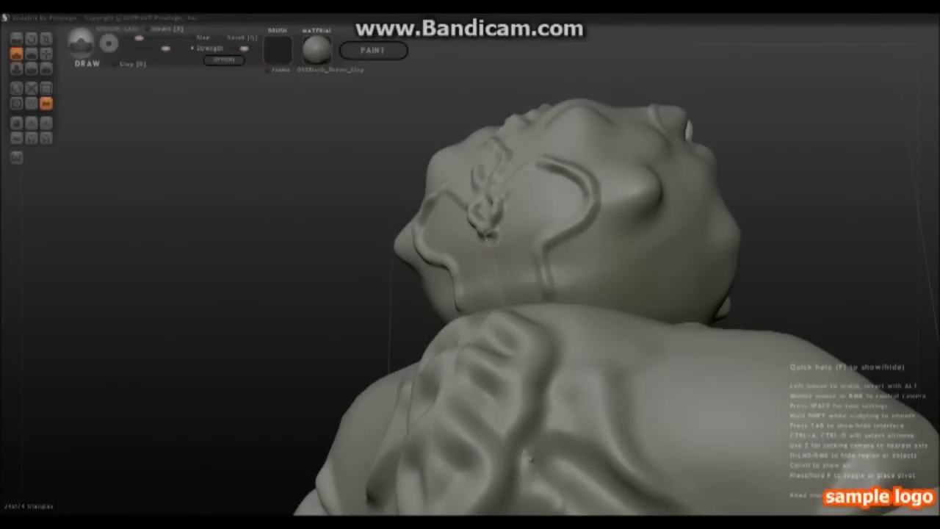
left_click_drag(485, 246, 504, 240)
left_click_drag(496, 283, 489, 307)
- Add raised ridges to the face around the eyes, cheeks and horn bases with the Draw brush
right_click_drag(548, 196, 382, 308)
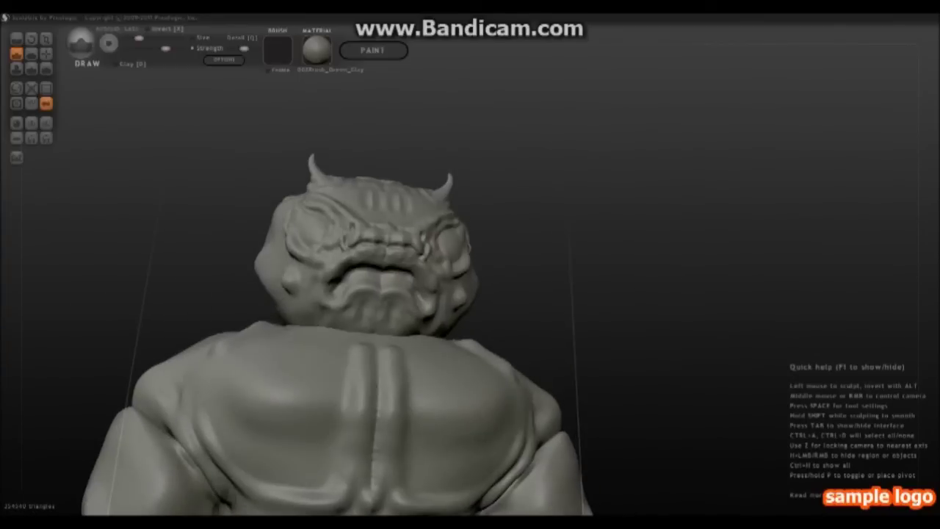
right_click_drag(378, 317, 393, 282)
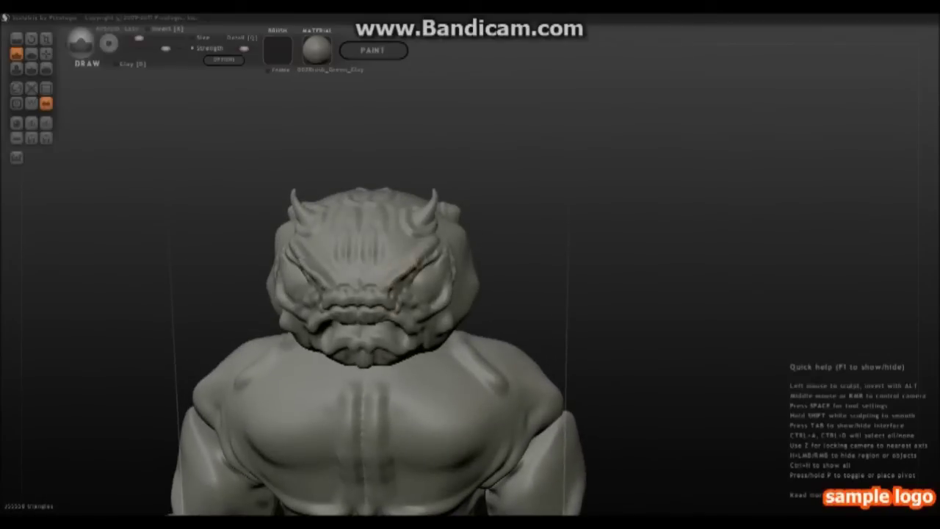
right_click_drag(430, 219, 482, 411)
- Draw bumps across the chest, shoulders, arms and the tops of the hands
right_click_drag(523, 379, 452, 277)
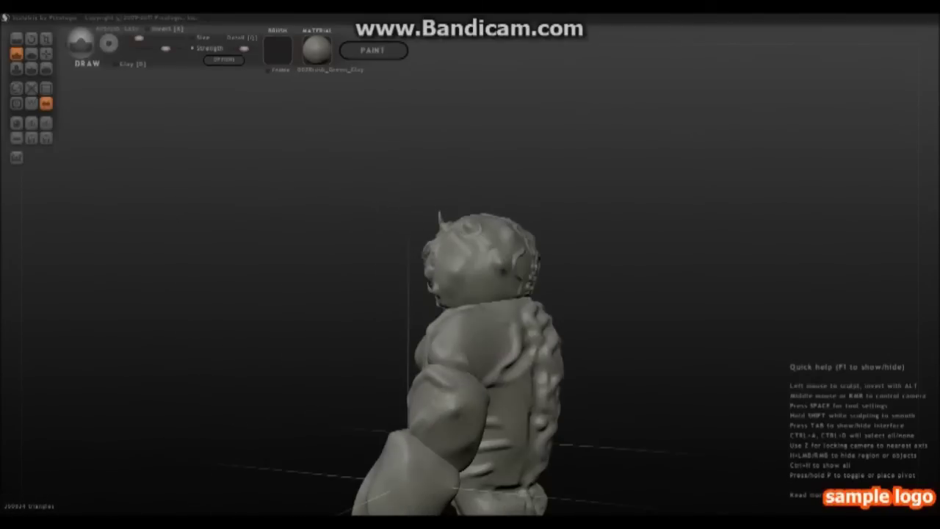
right_click_drag(470, 440, 440, 412)
right_click_drag(508, 441, 305, 437)
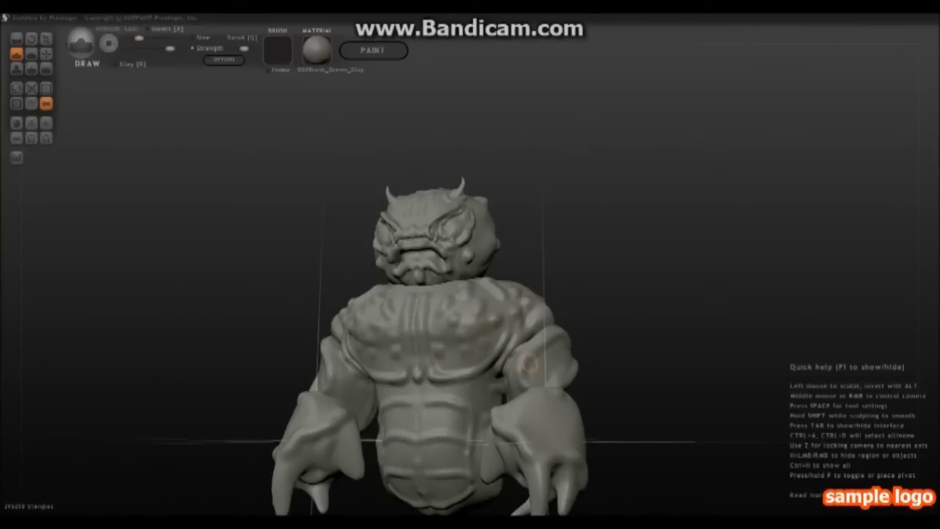
mouse_move(536, 410)
right_mouse_down()
mouse_move(507, 382)
mouse_move(514, 396)
mouse_move(516, 364)
right_mouse_up()
- Pull the bumps on the shoulders, arms and hands outward into pointed knobs with the Grab brush
key("g")
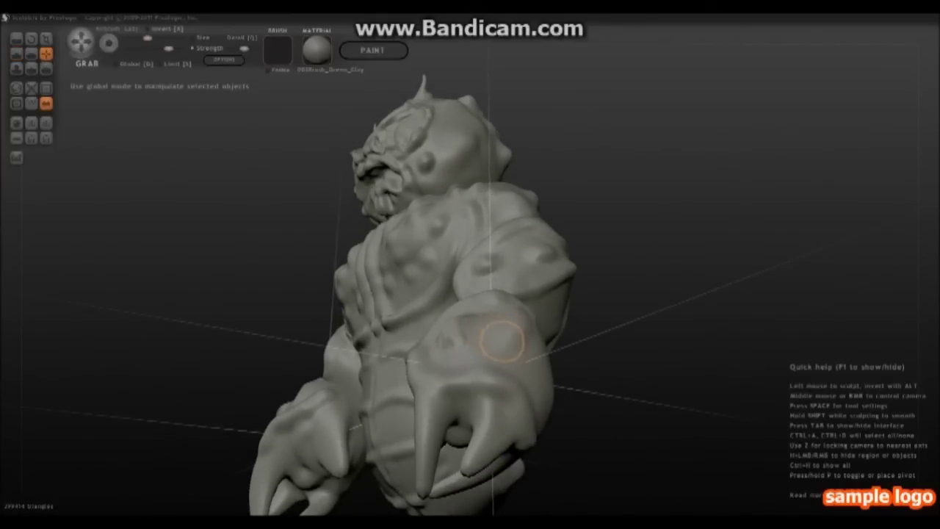
mouse_move(509, 327)
right_mouse_down()
mouse_move(310, 404)
mouse_move(709, 423)
mouse_move(485, 401)
right_mouse_up()
right_click_drag(481, 211, 580, 216)
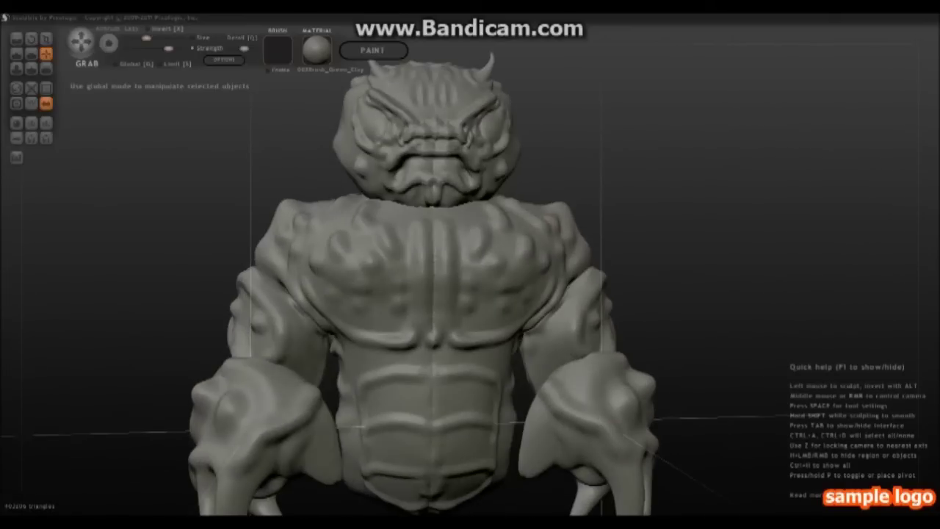
right_click_drag(471, 219, 470, 277)
right_click_drag(466, 163, 450, 91)
mouse_move(449, 133)
right_mouse_down()
mouse_move(529, 143)
mouse_move(489, 173)
mouse_move(470, 173)
mouse_move(550, 162)
mouse_move(489, 207)
mouse_move(518, 206)
mouse_move(507, 118)
mouse_move(427, 363)
mouse_move(500, 360)
mouse_move(514, 455)
mouse_move(470, 309)
right_mouse_up()
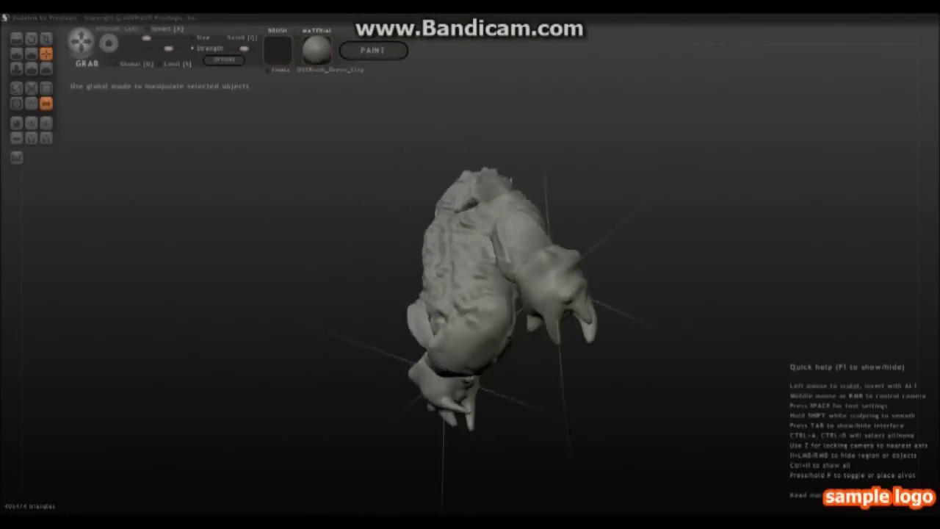